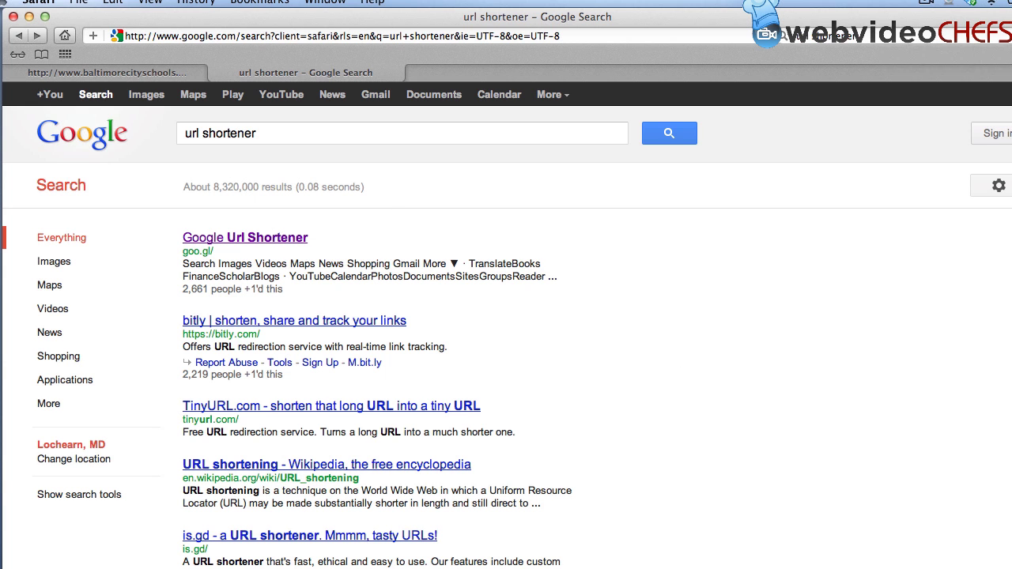
# - Scroll through the Google 'url shortener' results and back up to the bitly entry
pyautogui.scroll(-9, 662, 350)
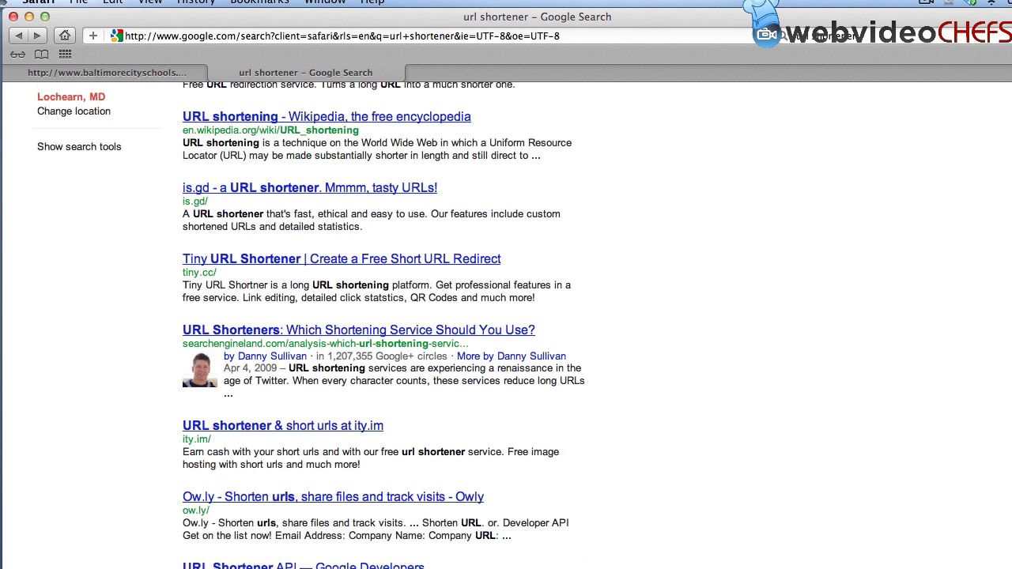
pyautogui.scroll(-4, 506, 324)
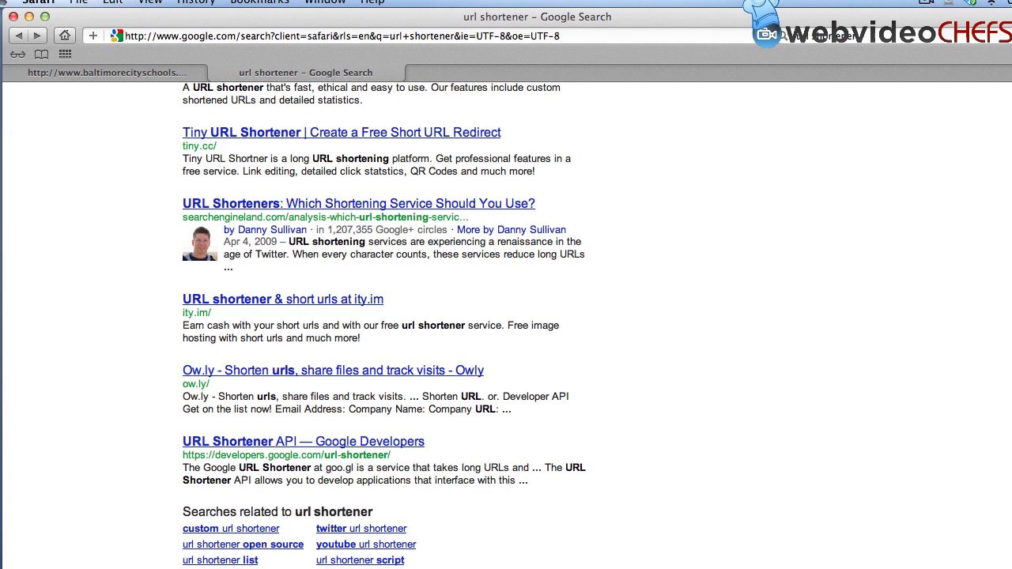
pyautogui.scroll(13, 507, 324)
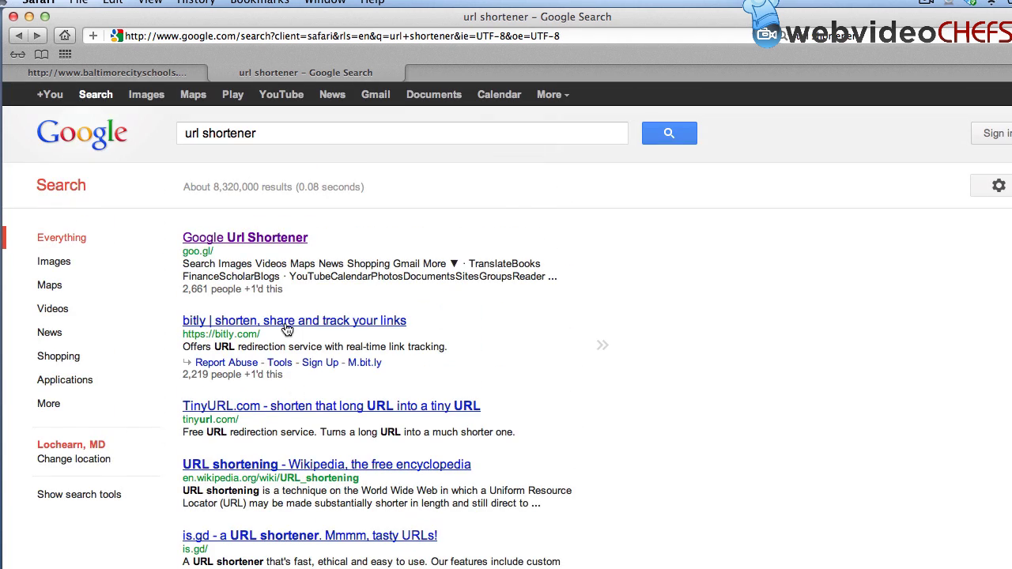
# - Open bitly from the results and cut the budget PDF's web address from the other tab
pyautogui.click(285, 323)
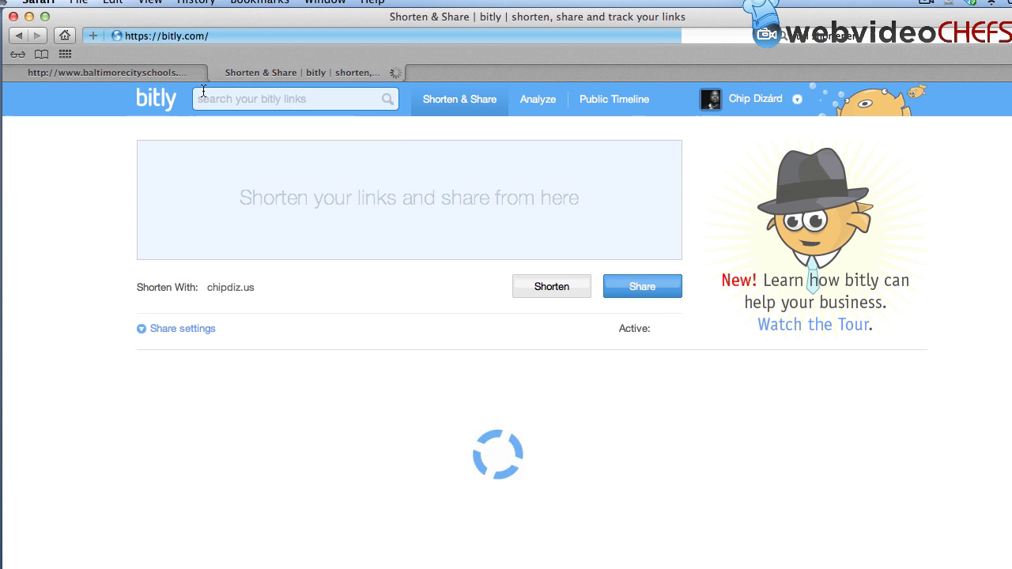
pyautogui.click(771, 99)
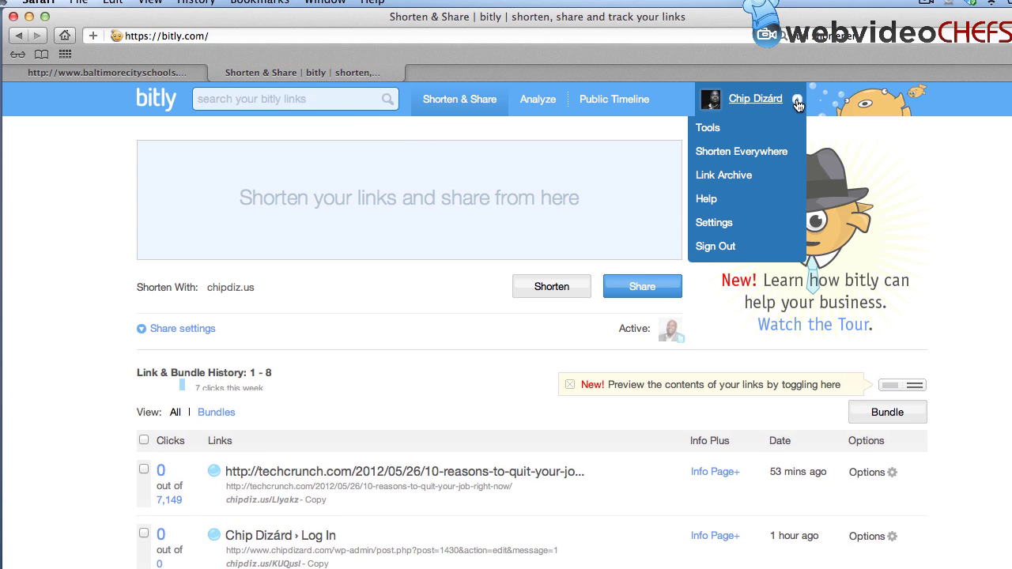
pyautogui.click(165, 73)
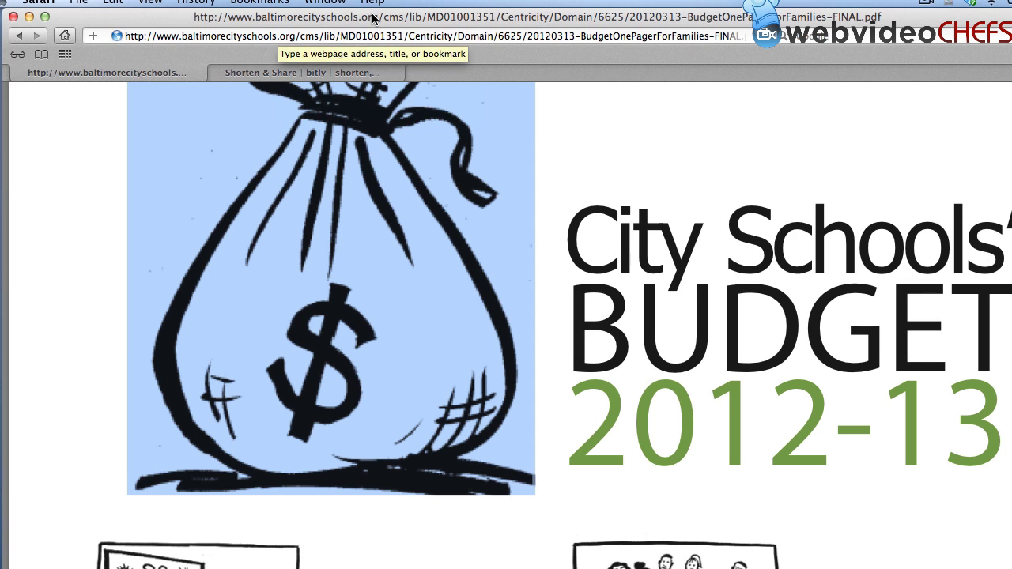
pyautogui.moveTo(120, 34); pyautogui.dragTo(789, 41)
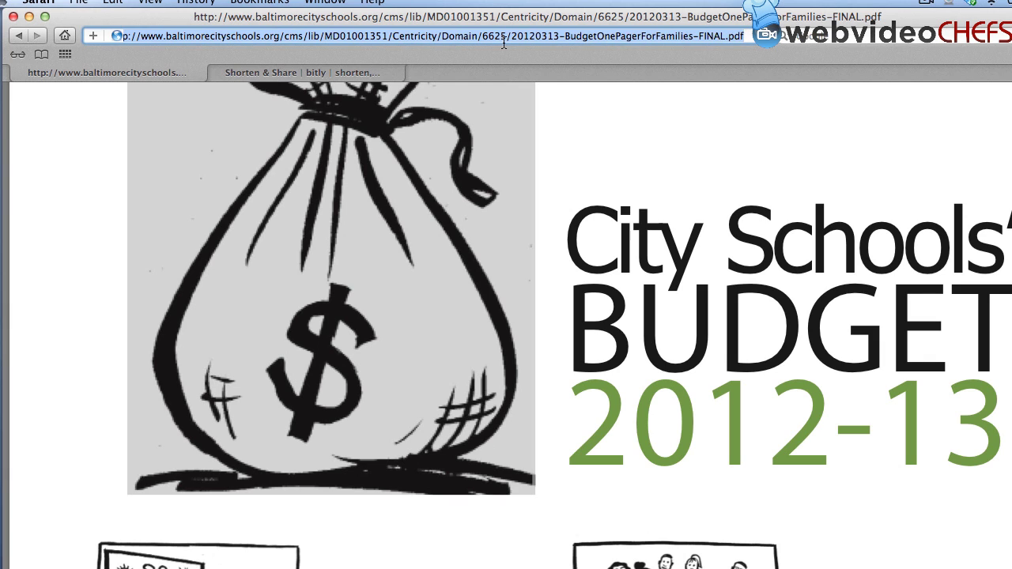
pyautogui.keyDown('shift'); pyautogui.click(537, 39); pyautogui.keyUp('shift')
pyautogui.click(508, 40)
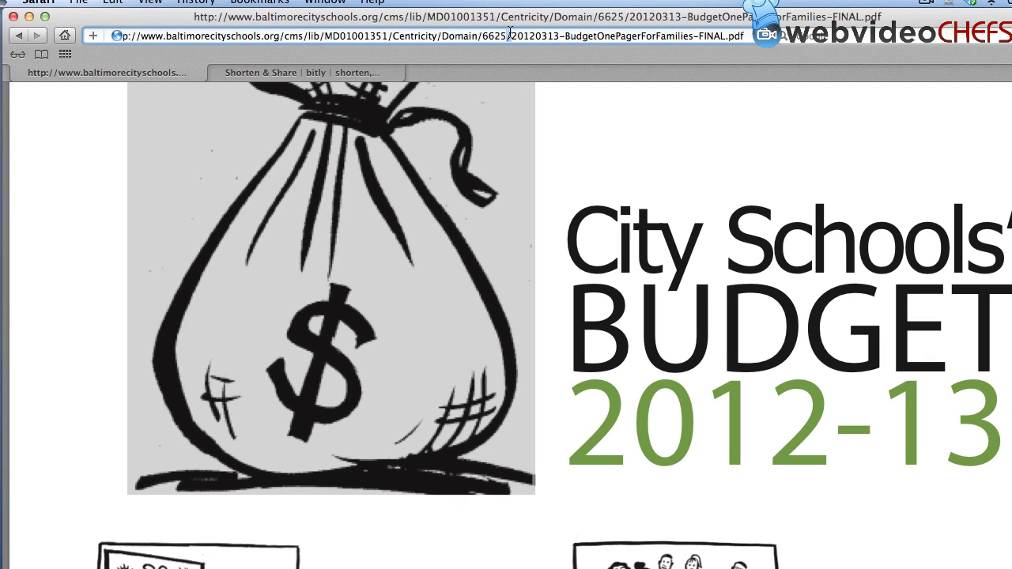
pyautogui.tripleClick(510, 33)
pyautogui.press('super+x')
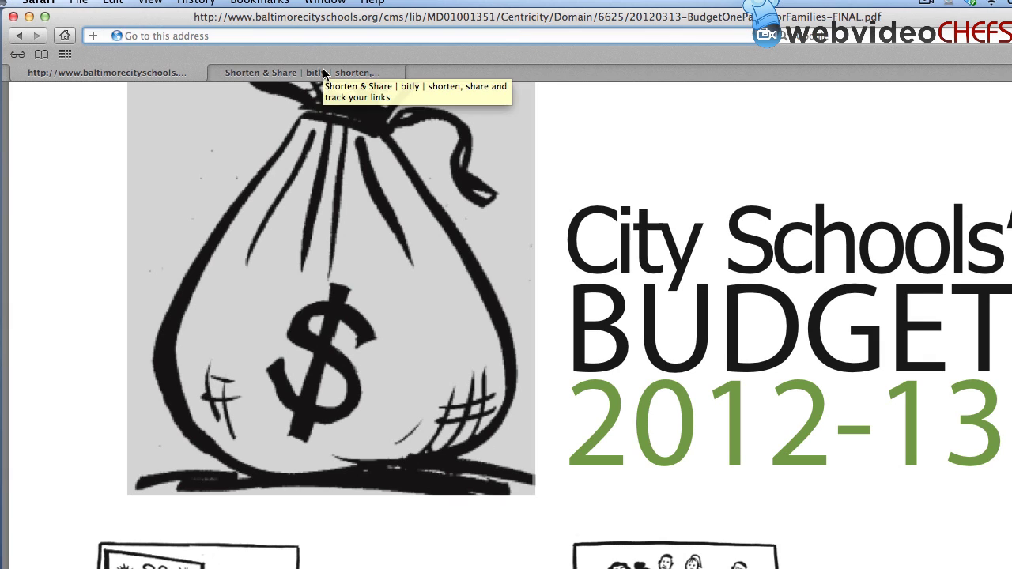
# - Paste the Baltimore City Schools budget PDF link into bitly to shorten it to chipdiz.us/Kwt3Db
pyautogui.click(322, 72)
pyautogui.click(330, 203)
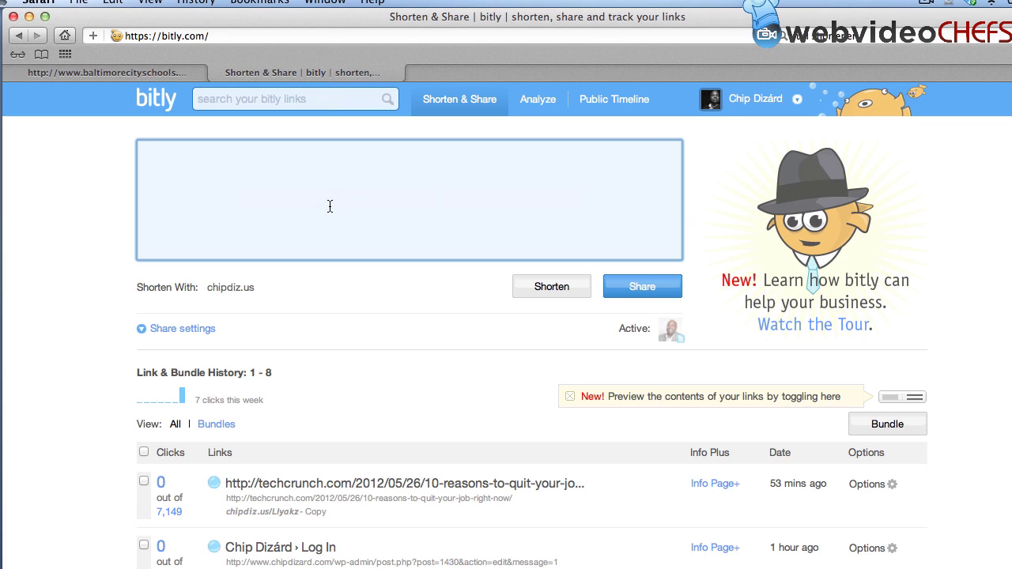
pyautogui.press('super+v')
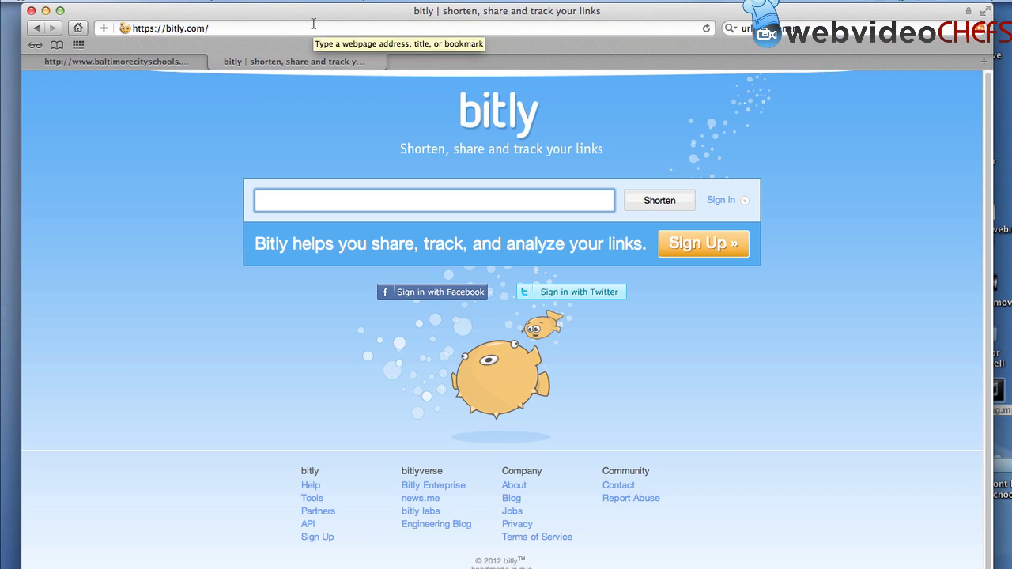
# - Run a Google search for 'domai.nr' from the browser
pyautogui.click(313, 23)
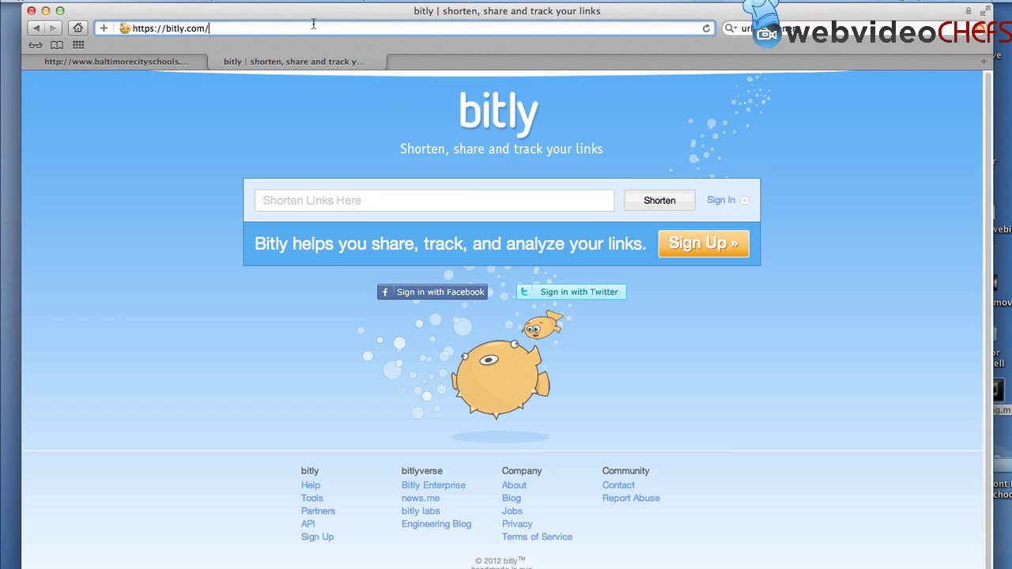
pyautogui.press('super+a')
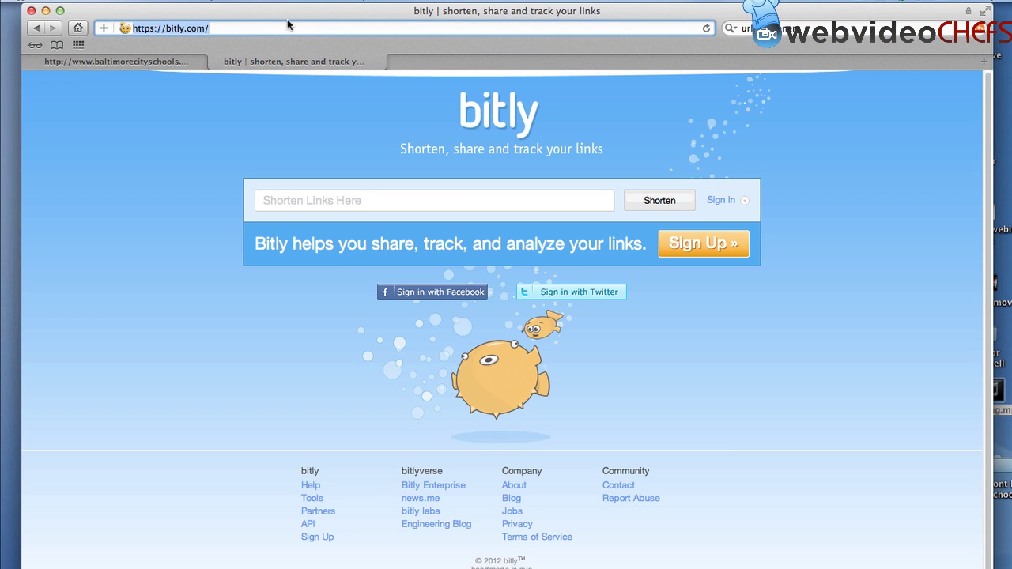
pyautogui.press('Tab')
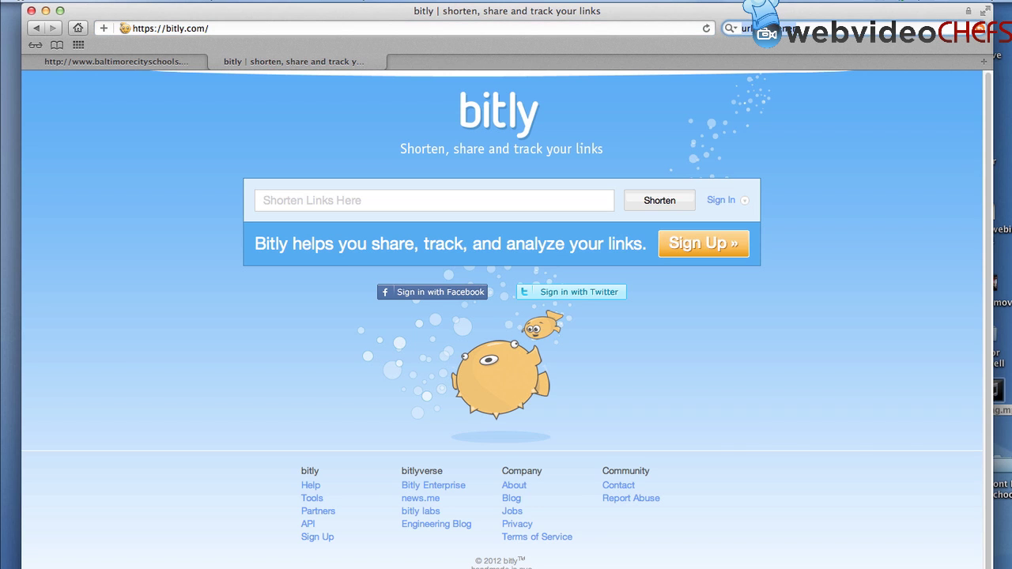
pyautogui.write('doma')
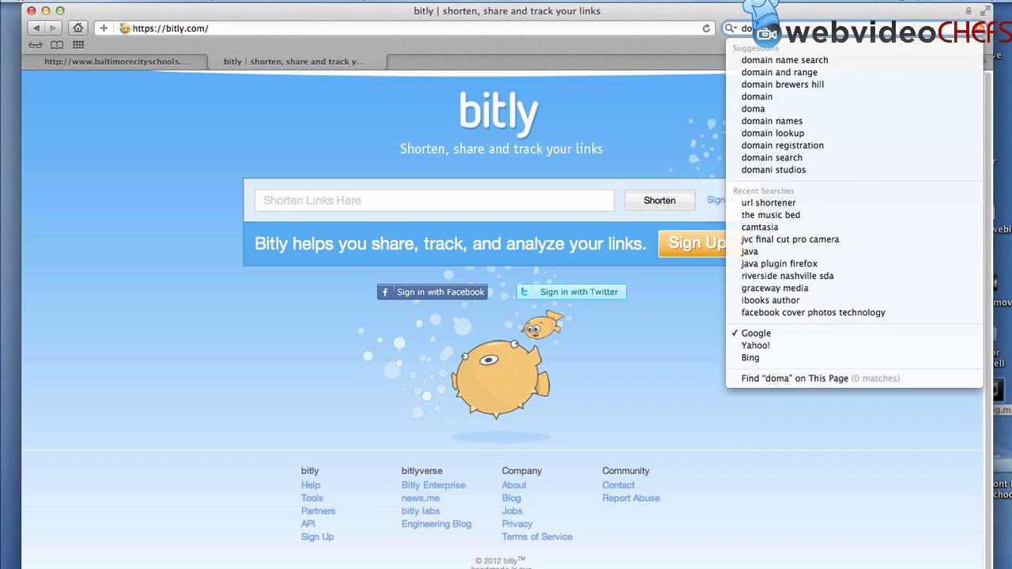
pyautogui.write('i.nr')
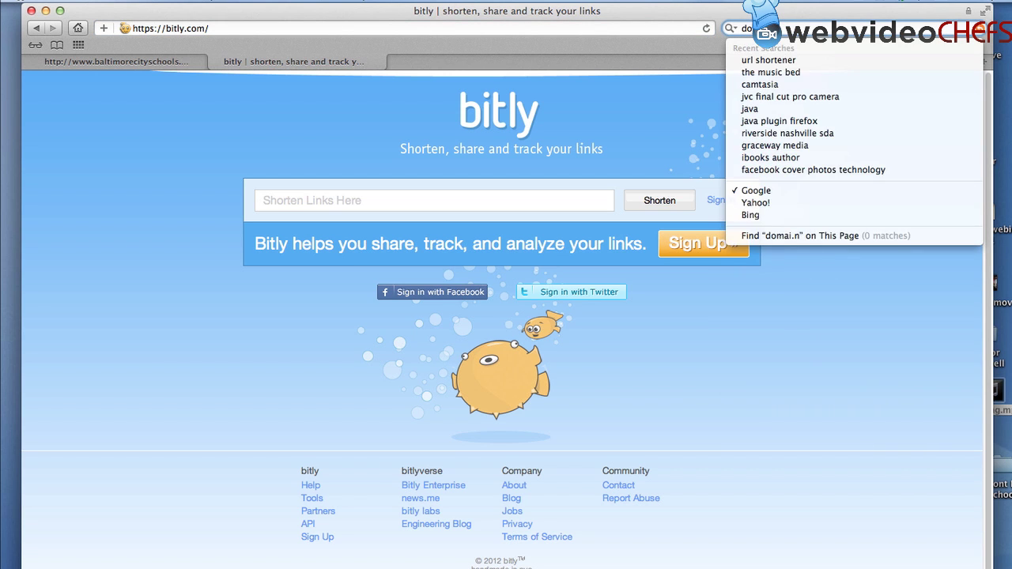
pyautogui.press('Return')
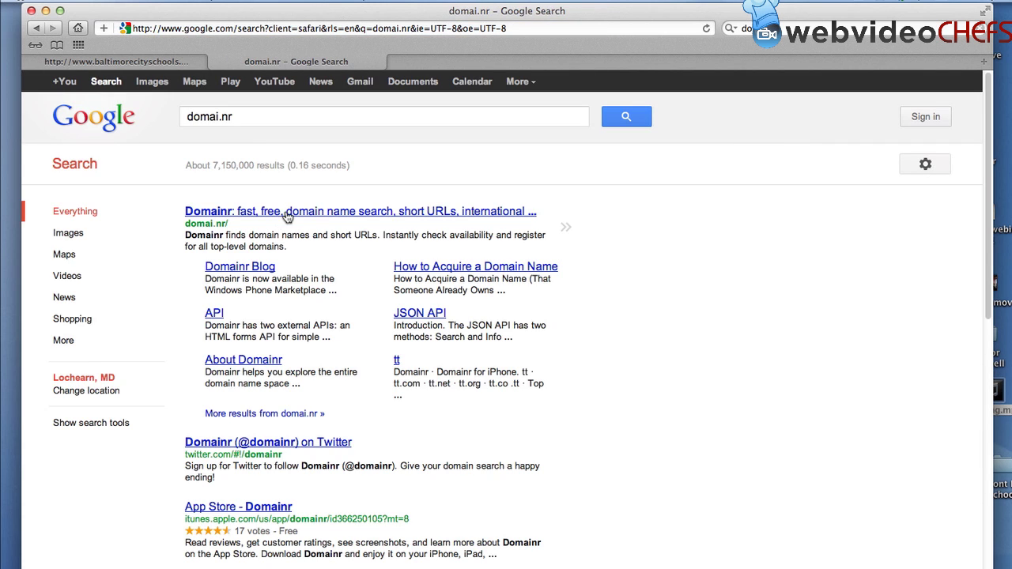
# - On Domainr, look up patgra.us, fixing the typo 'paugra.us', and view its availability
pyautogui.click(288, 212)
pyautogui.click(292, 181)
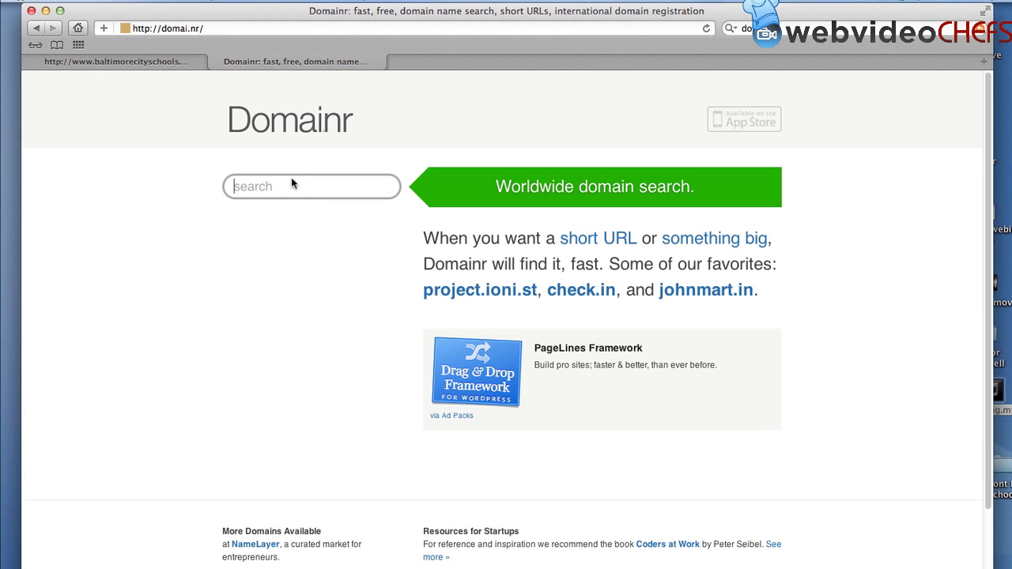
pyautogui.write('pau')
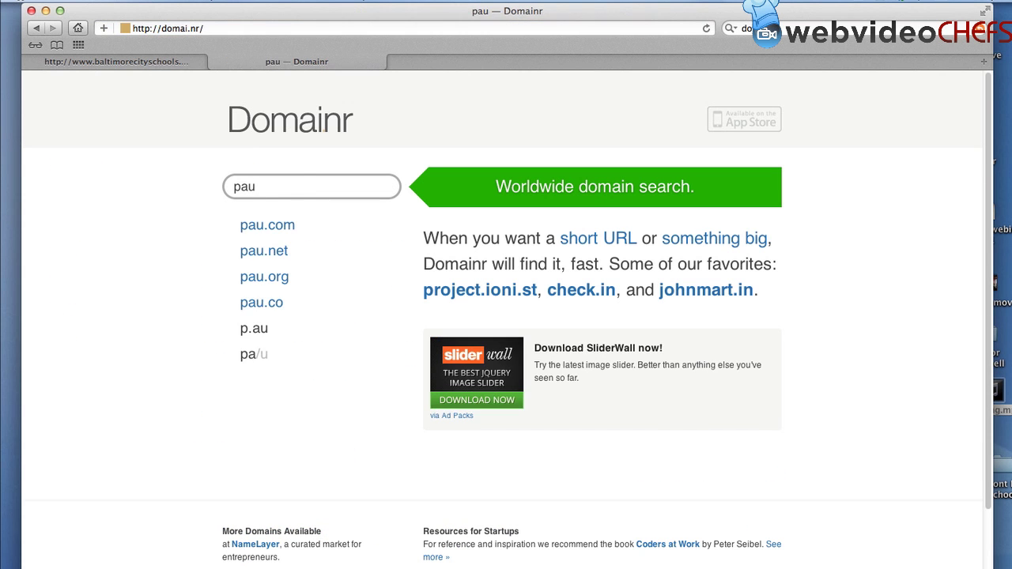
pyautogui.write('gra.us')
pyautogui.click(255, 187)
pyautogui.press('BackSpace')
pyautogui.write('t')
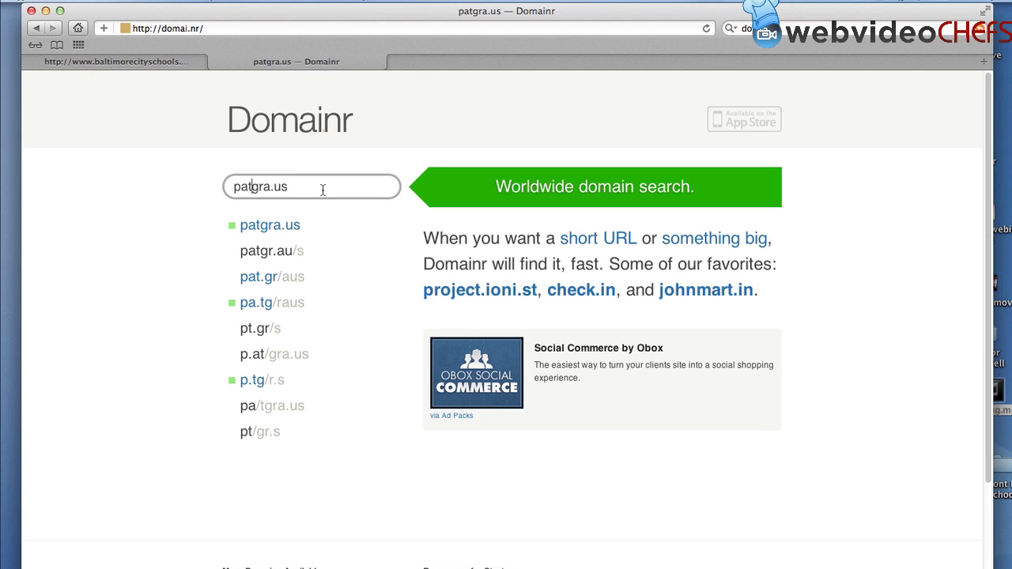
pyautogui.click(273, 229)
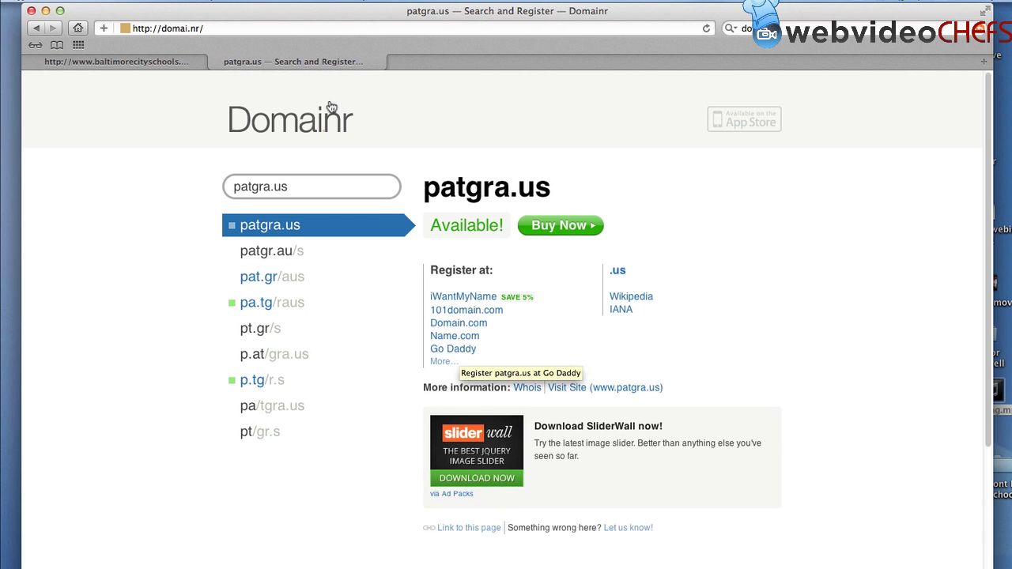
# - On GoDaddy, search patgra with the .us ending and add PATGRA.US to the order
pyautogui.click(283, 25)
pyautogui.write('godaddy.com/')
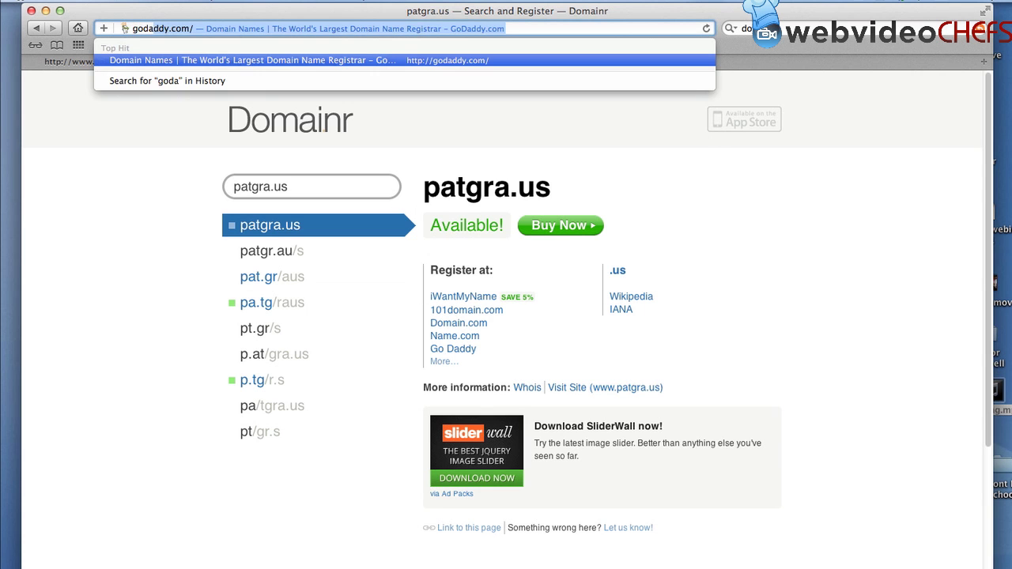
pyautogui.press('Return')
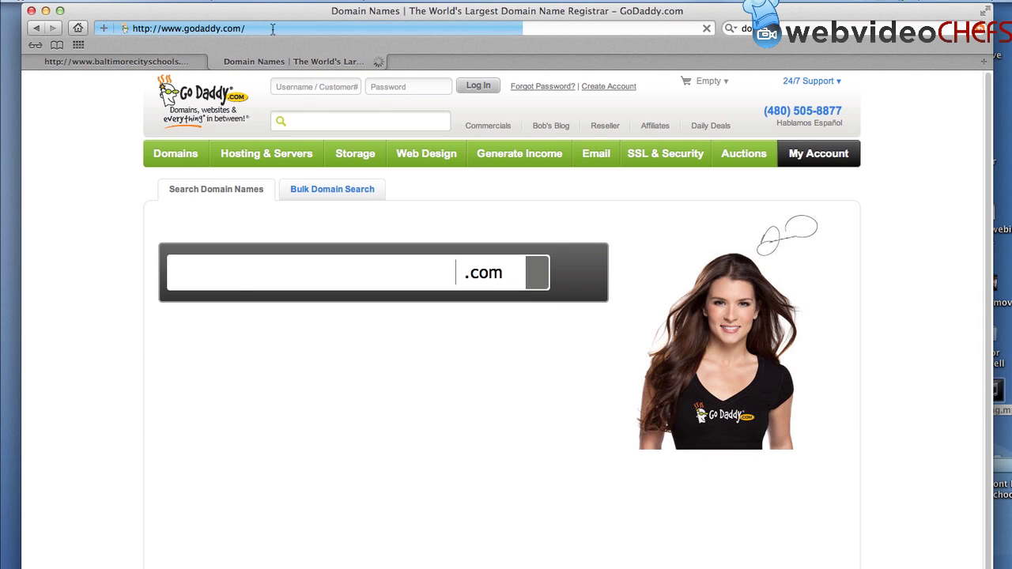
pyautogui.click(537, 273)
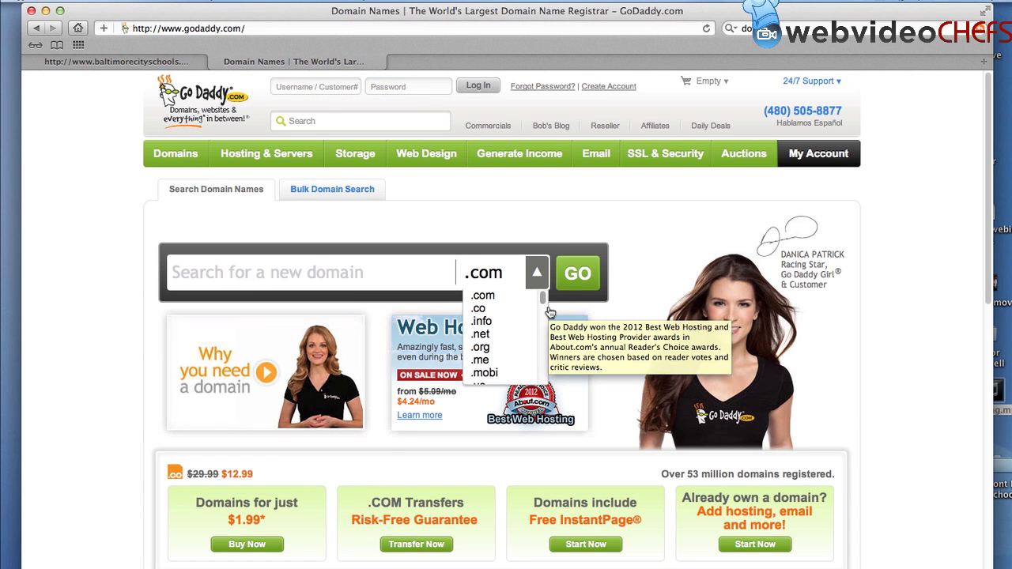
pyautogui.moveTo(544, 305); pyautogui.dragTo(543, 348)
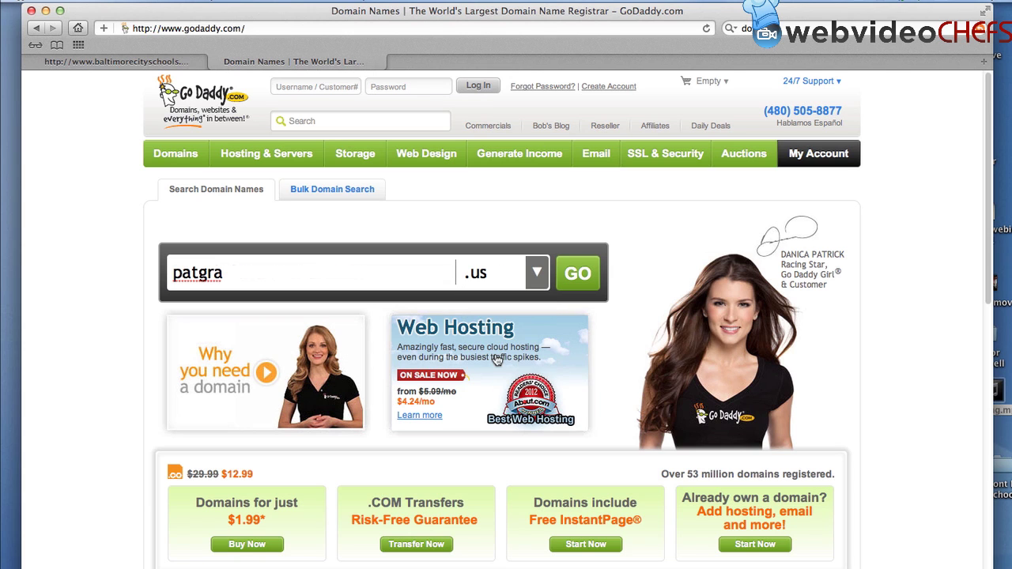
pyautogui.click(573, 277)
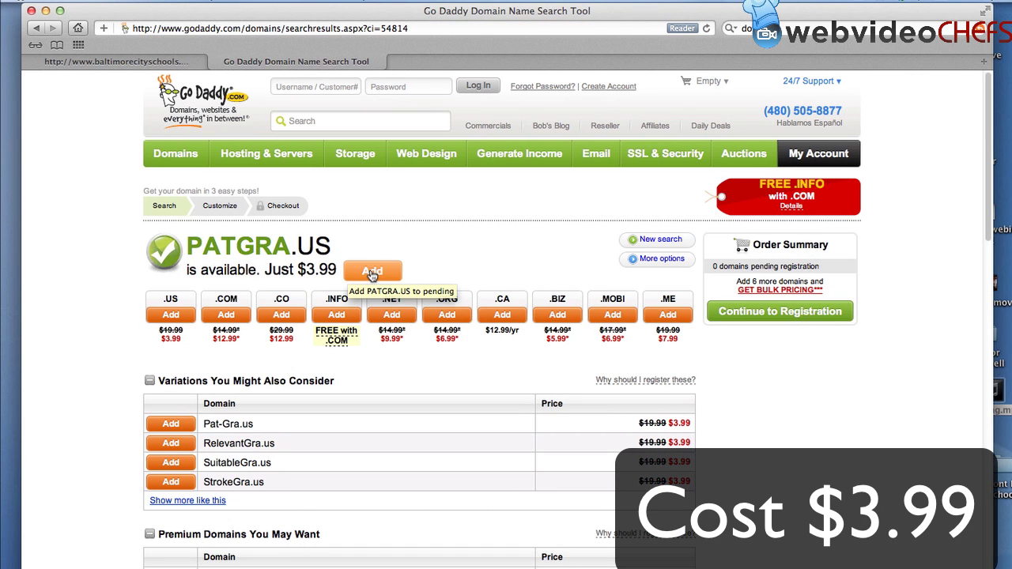
pyautogui.click(372, 273)
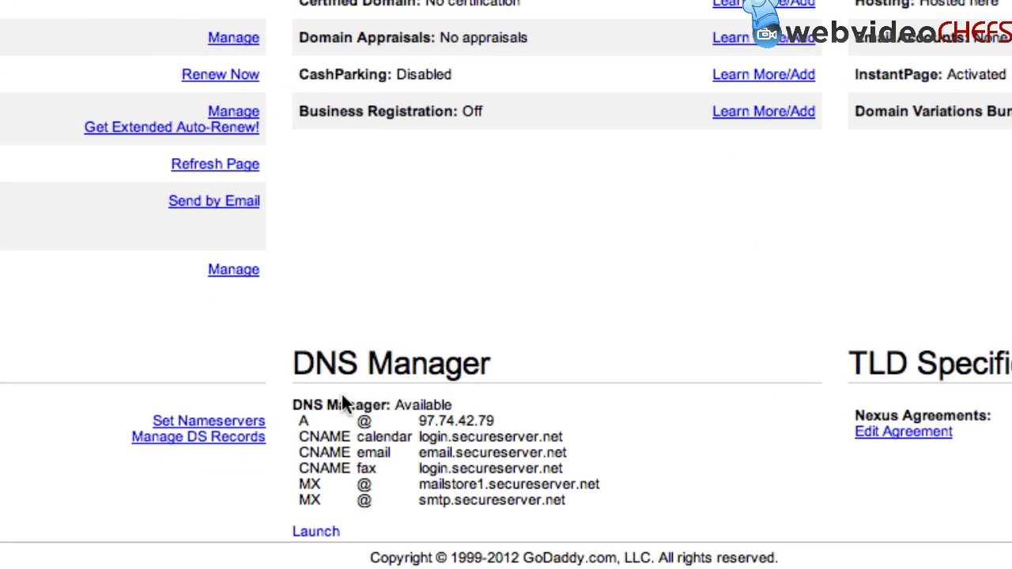
# - Launch DNS Manager for patgra.us to open its Zone File Editor
pyautogui.click(314, 533)
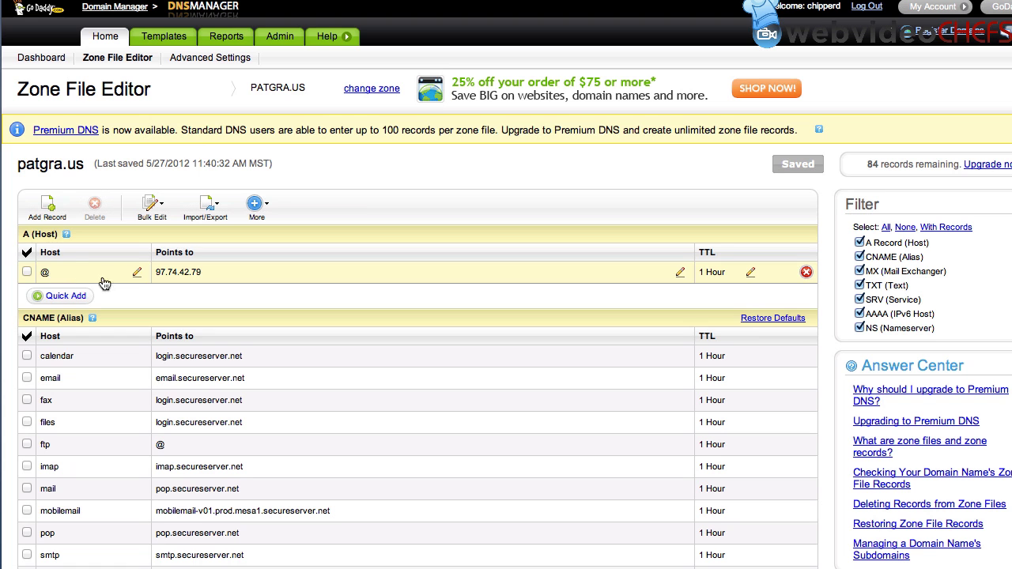
# - Select Bitly's IP address 69.58.188.49 in the TextEdit note
pyautogui.click(680, 273)
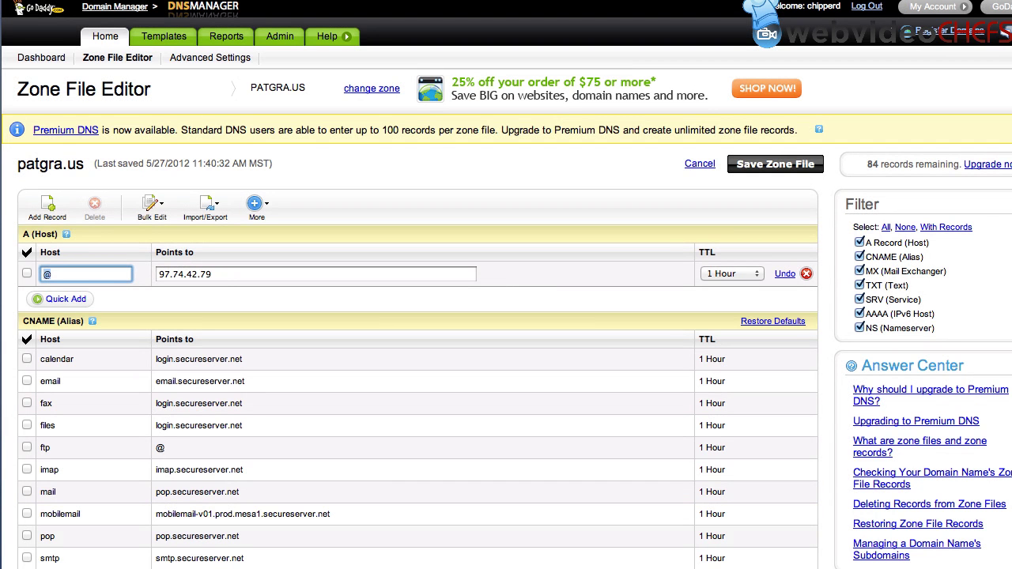
pyautogui.click(644, 564)
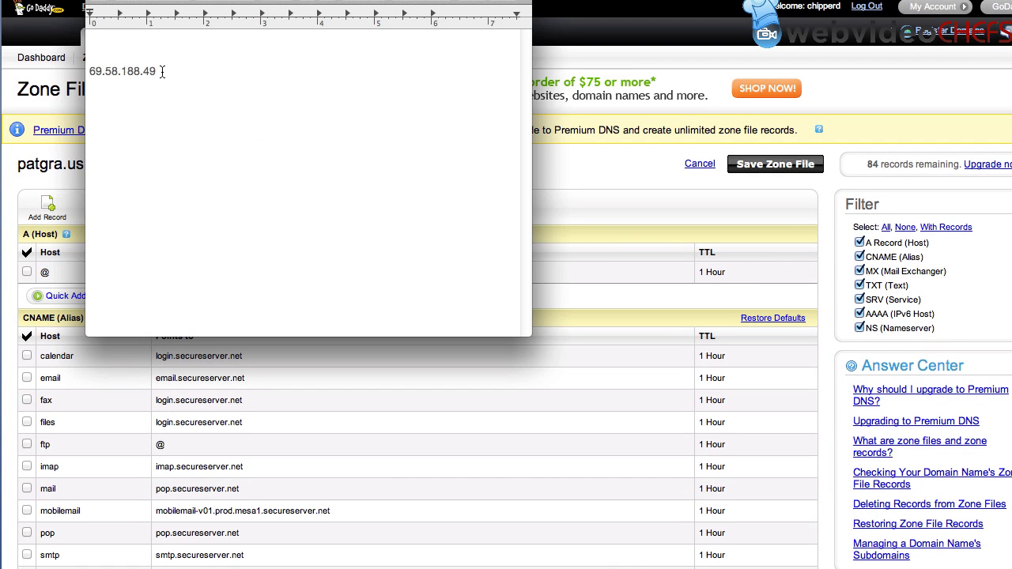
pyautogui.moveTo(162, 71); pyautogui.dragTo(70, 72)
pyautogui.press('super+c')
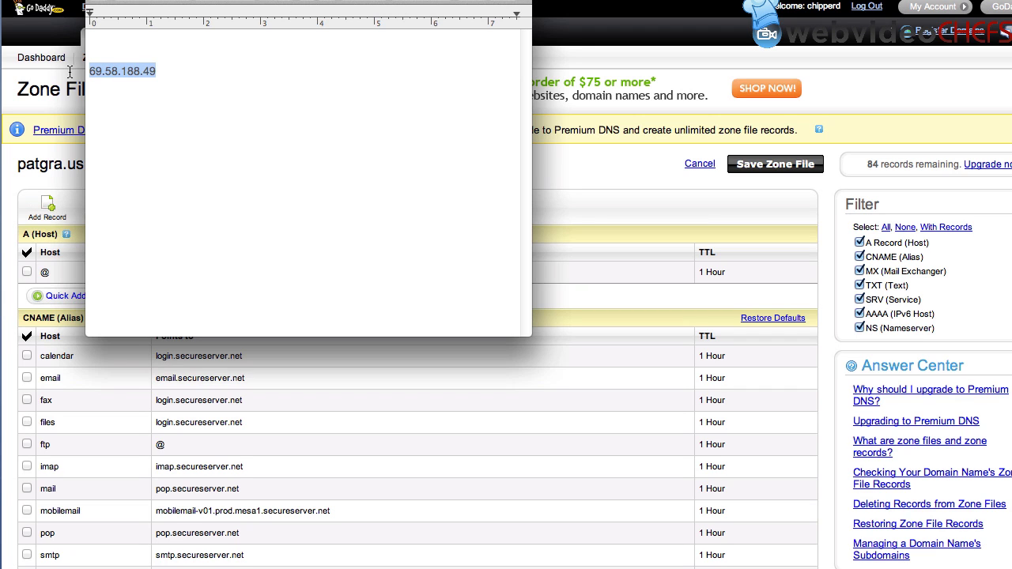
pyautogui.click(563, 164)
# - Change the @ A record's Points to from 97.74.42.79 to 69.58.188.49 and save the zone file
pyautogui.click(228, 277)
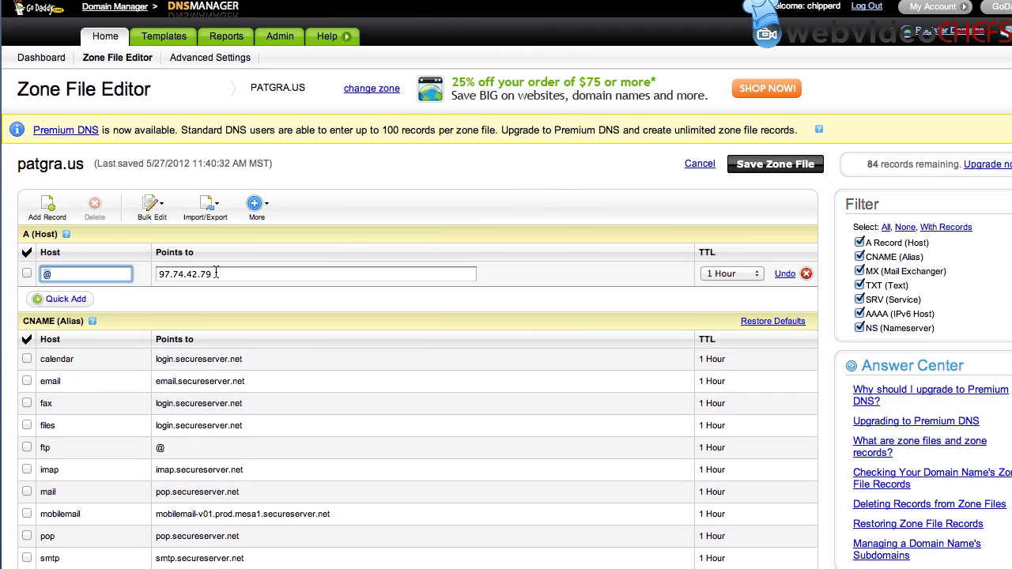
pyautogui.click(220, 277)
pyautogui.press('super+a')
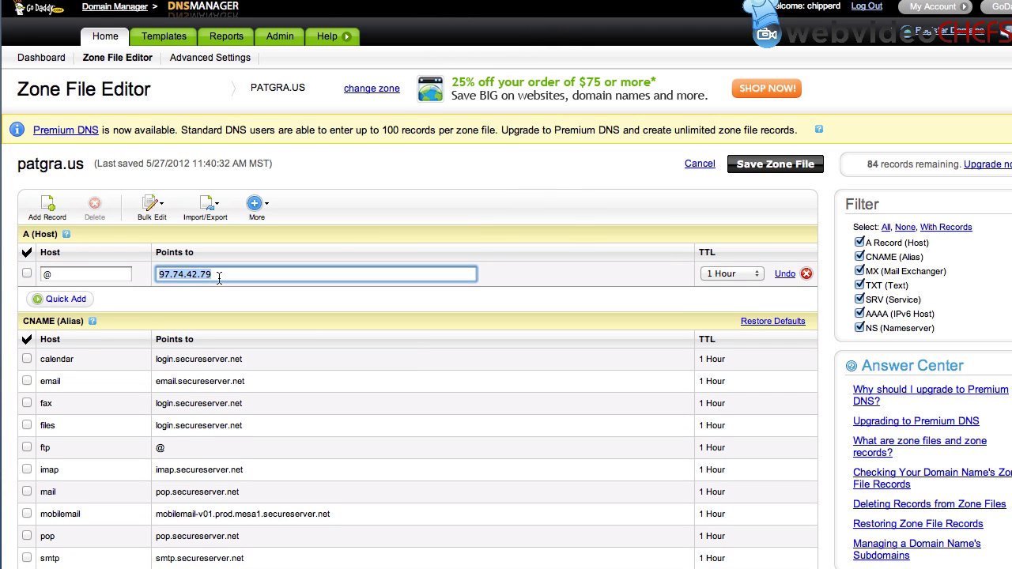
pyautogui.press('BackSpace')
pyautogui.press('super+v')
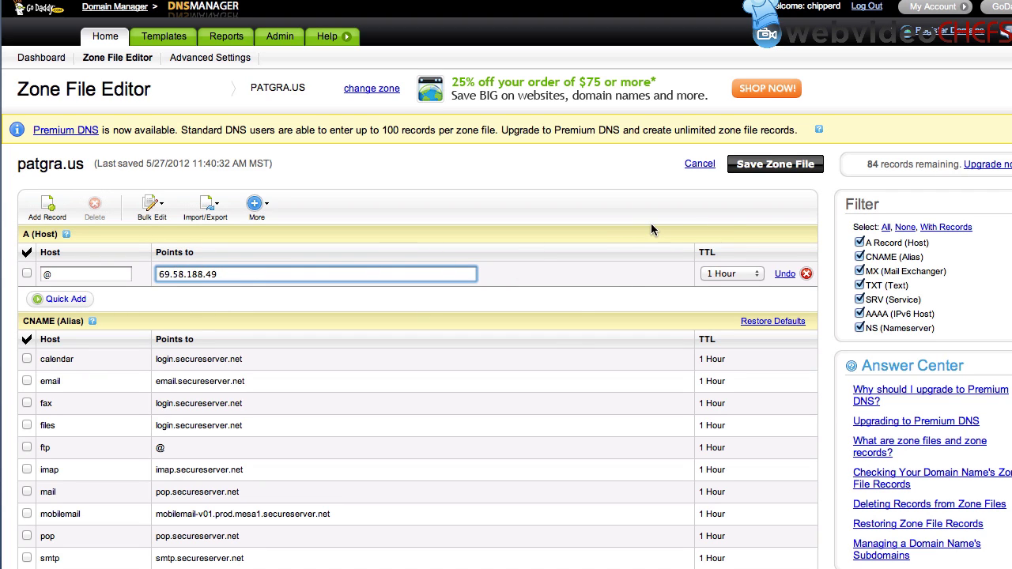
pyautogui.click(778, 168)
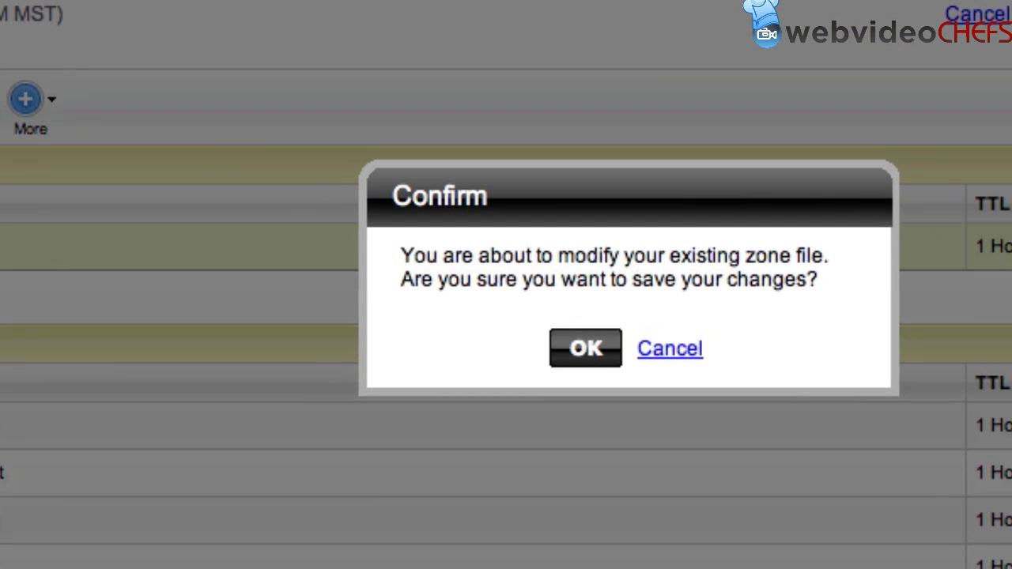
pyautogui.click(597, 350)
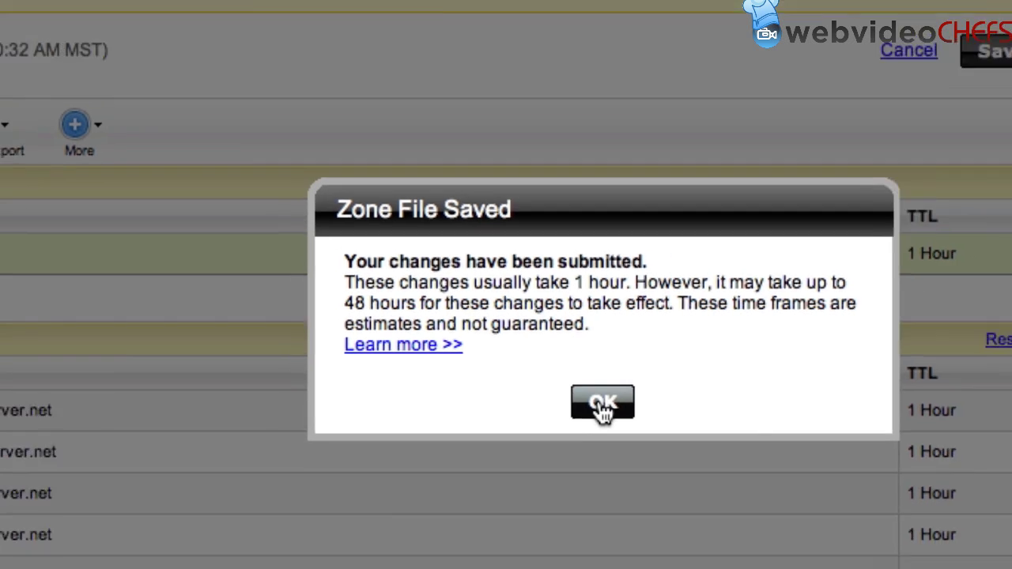
pyautogui.click(632, 418)
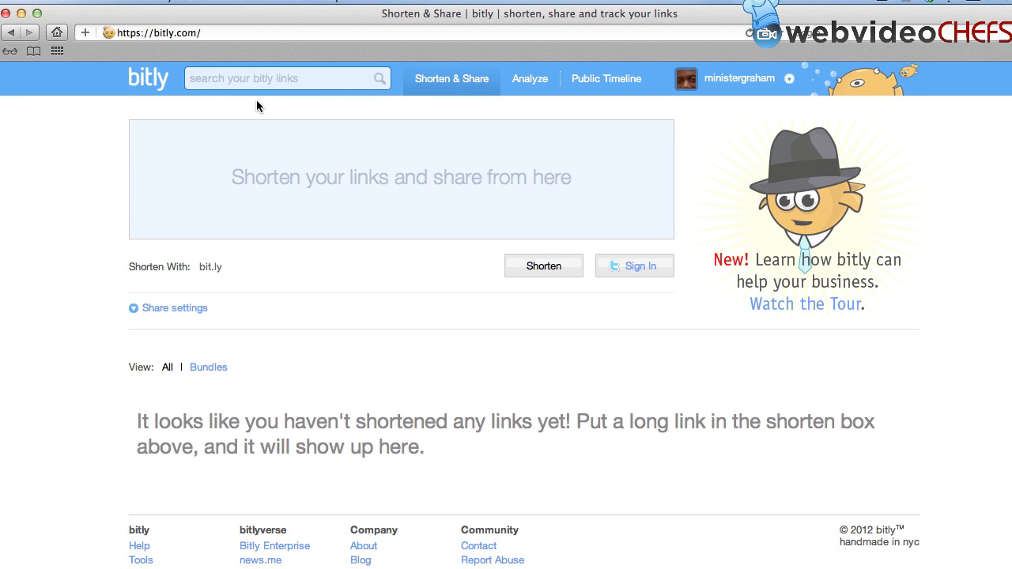
pyautogui.click(788, 82)
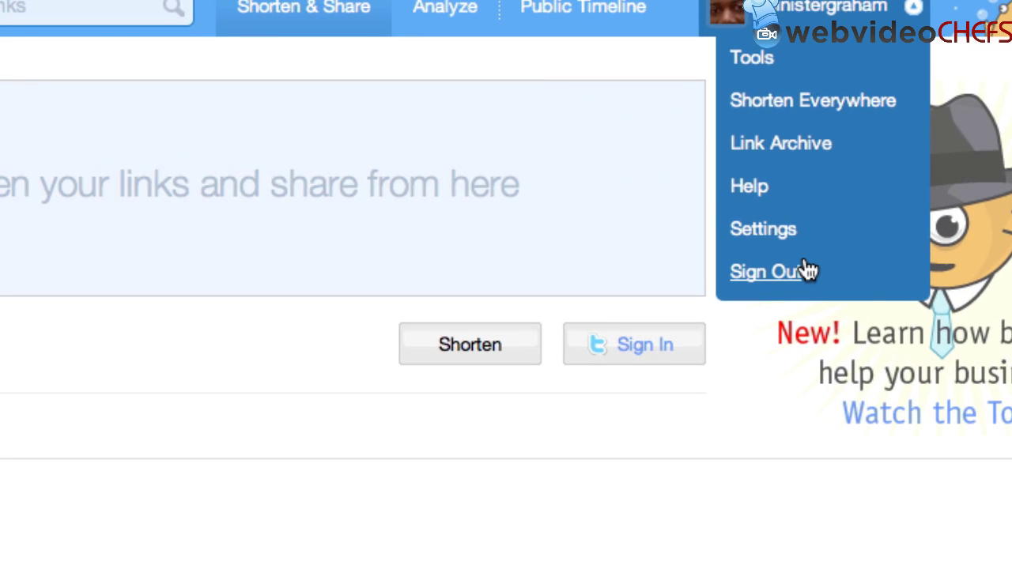
pyautogui.click(760, 229)
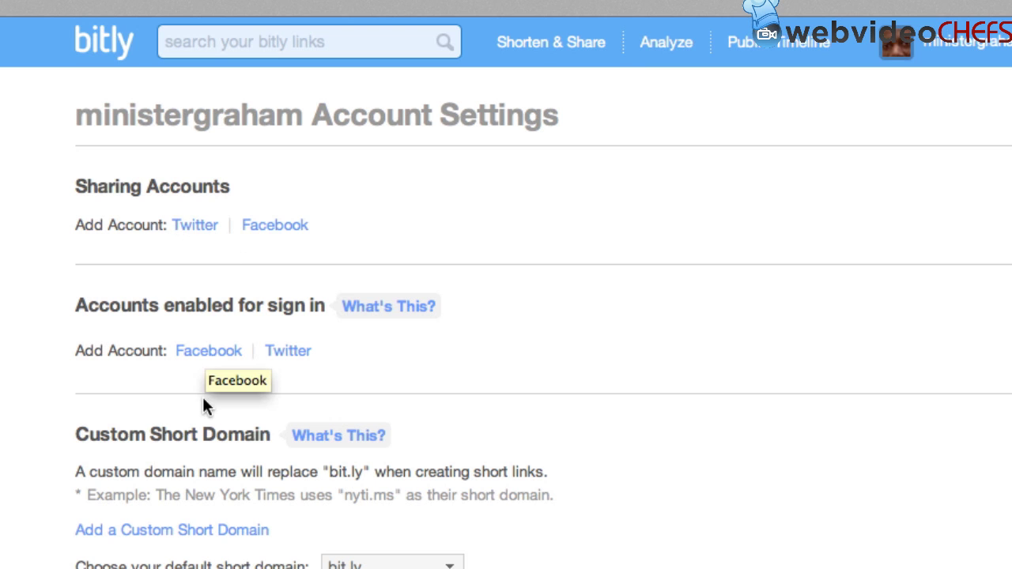
pyautogui.click(336, 436)
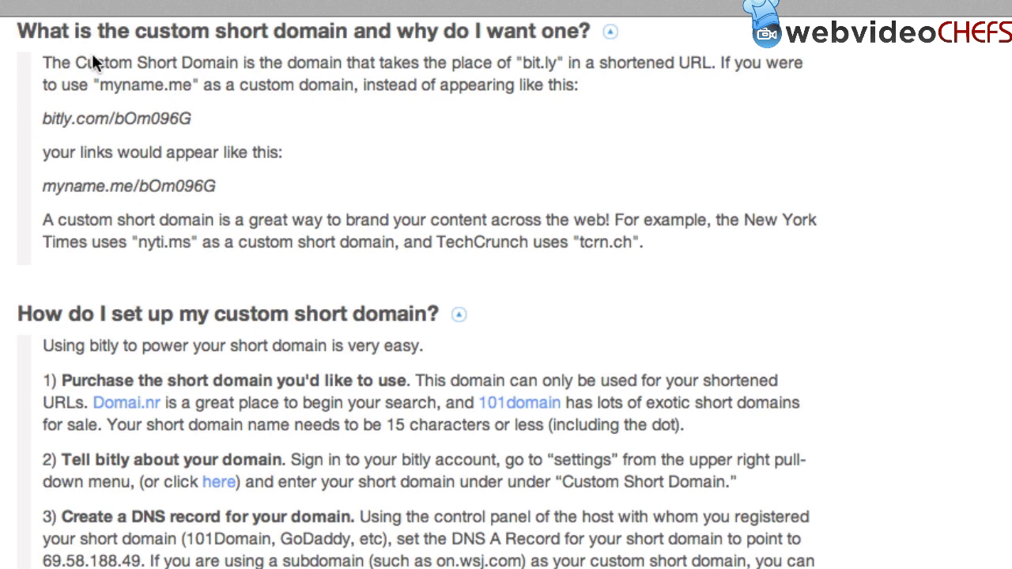
pyautogui.moveTo(42, 63); pyautogui.dragTo(221, 193)
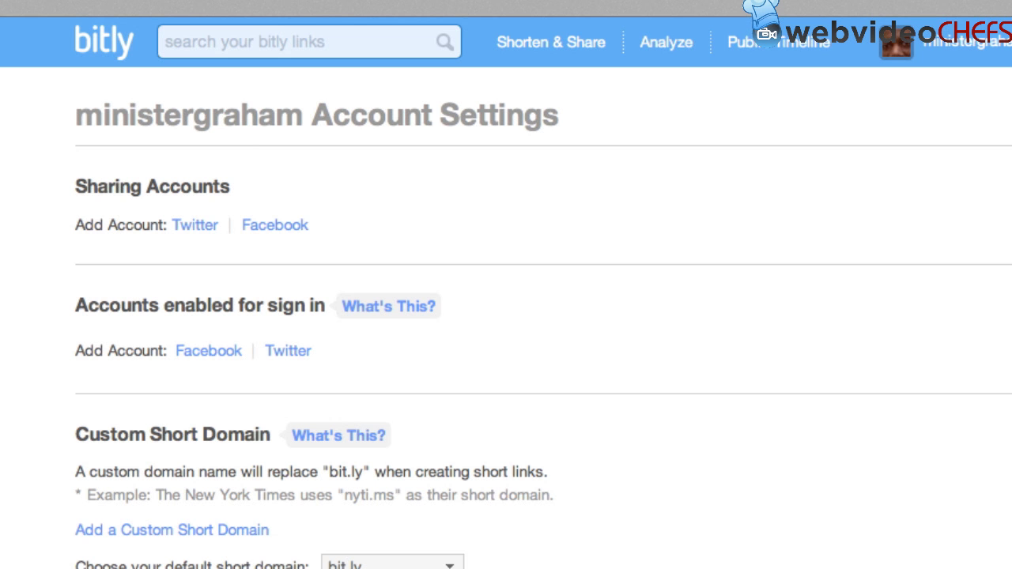
# - Submit patgra.us as Bitly's custom short domain and note the A record IP 69.58.188.49
pyautogui.click(190, 531)
pyautogui.click(488, 239)
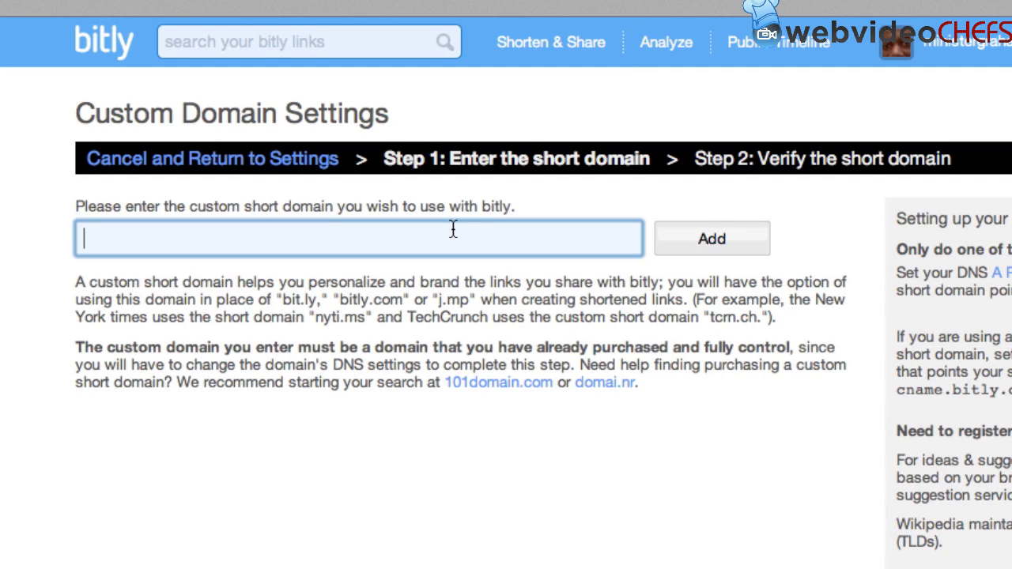
pyautogui.write('patgra')
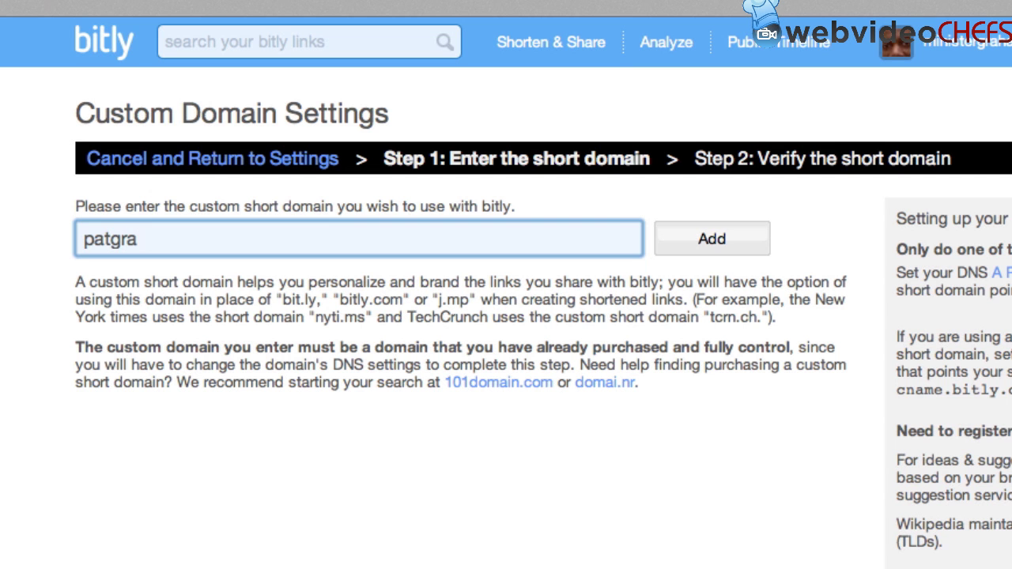
pyautogui.write('.us')
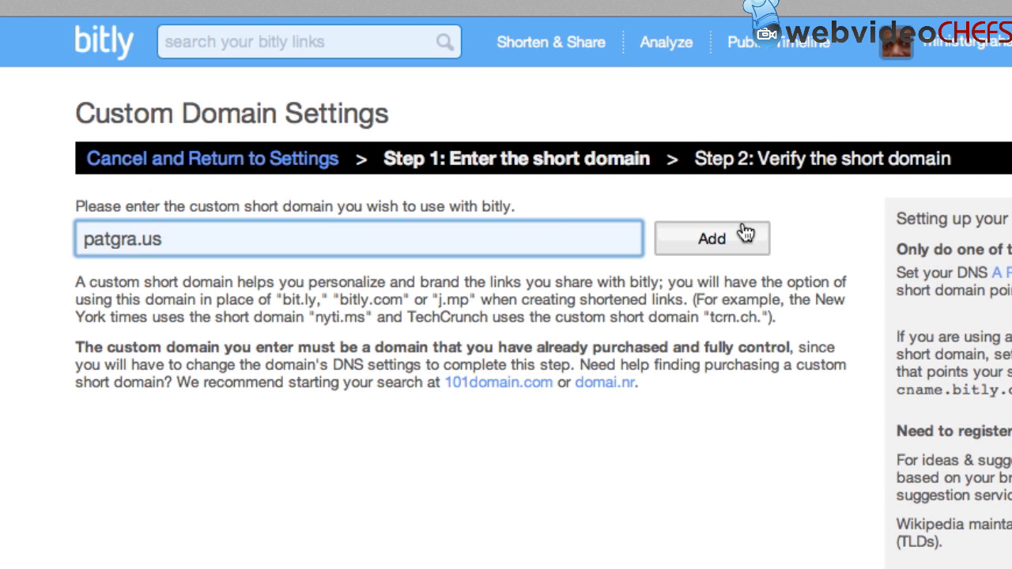
pyautogui.click(718, 237)
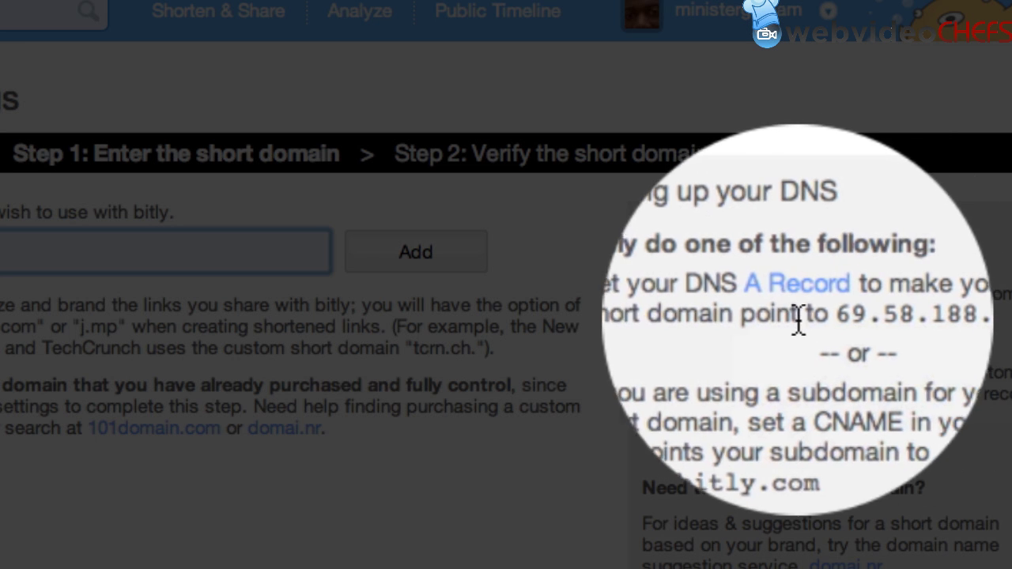
pyautogui.moveTo(824, 320); pyautogui.dragTo(974, 323)
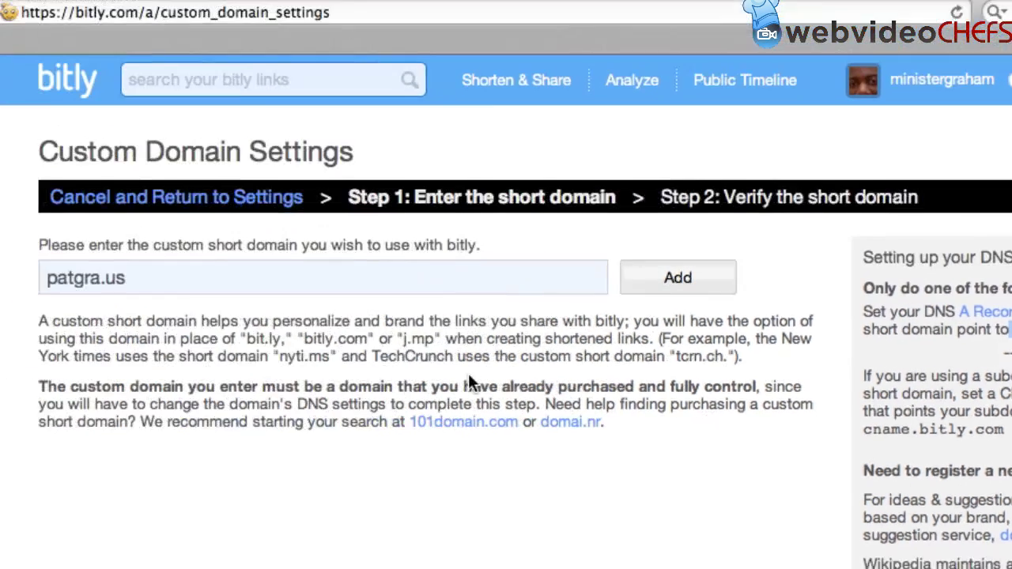
pyautogui.click(405, 251)
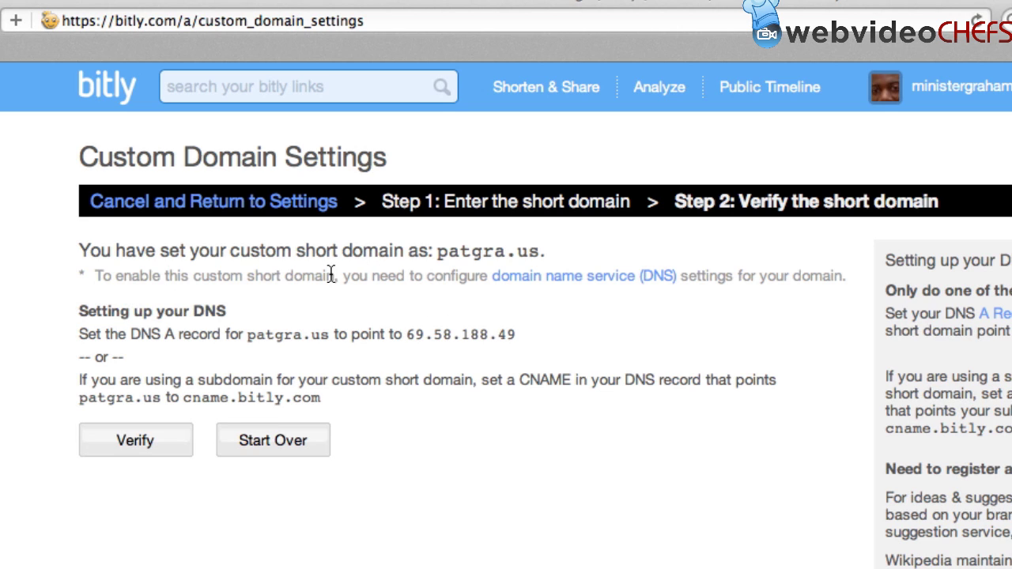
# - Verify patgra.us, check back on the result, and read the custom domain and deletion warnings
pyautogui.click(139, 435)
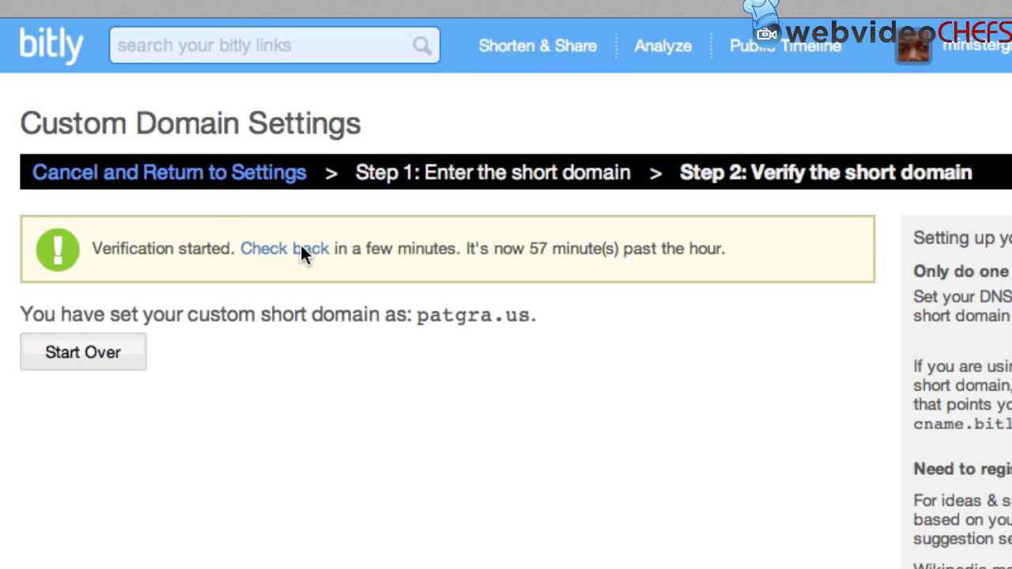
pyautogui.click(300, 250)
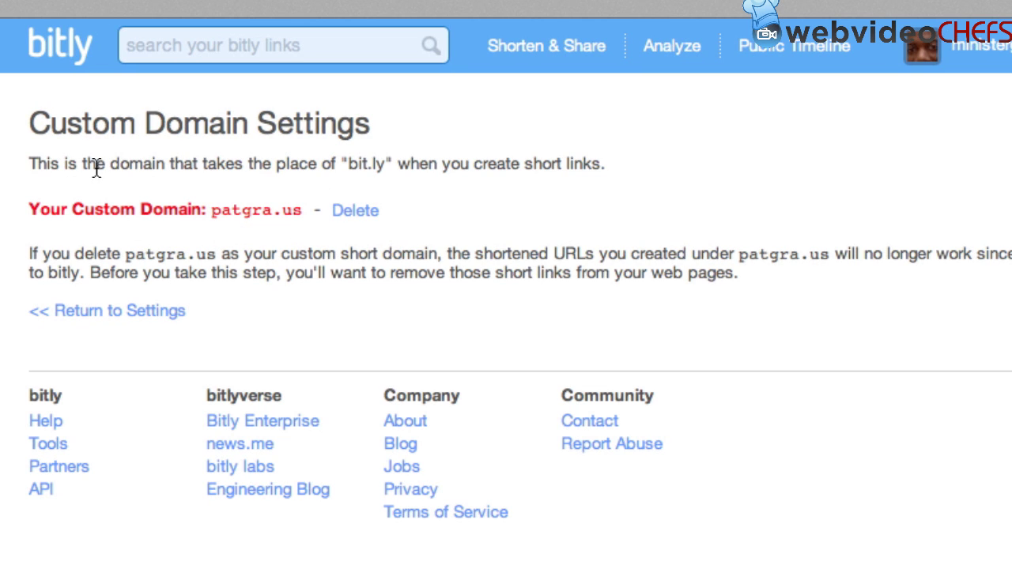
pyautogui.moveTo(97, 167); pyautogui.dragTo(616, 174)
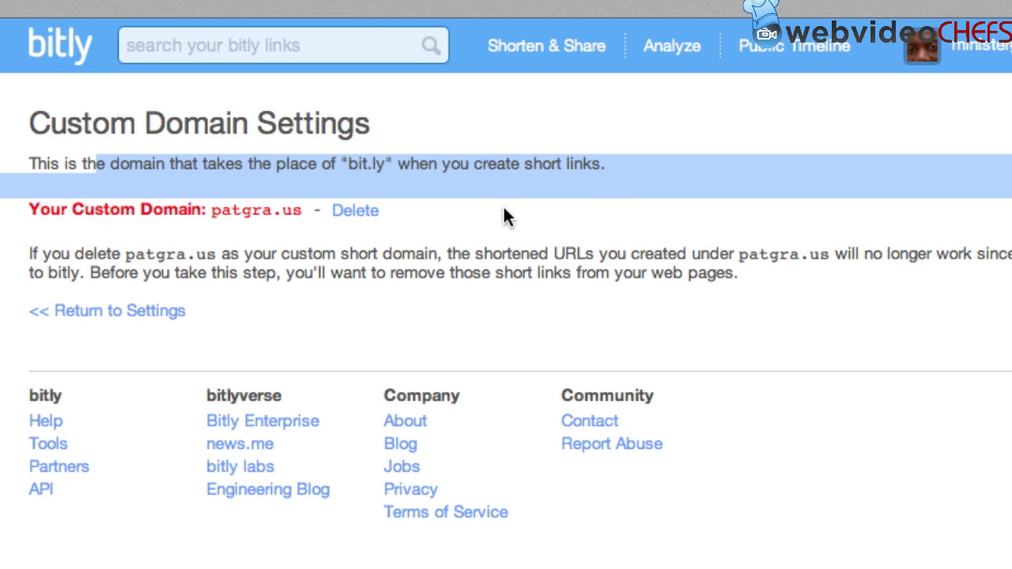
pyautogui.moveTo(80, 273); pyautogui.dragTo(211, 272)
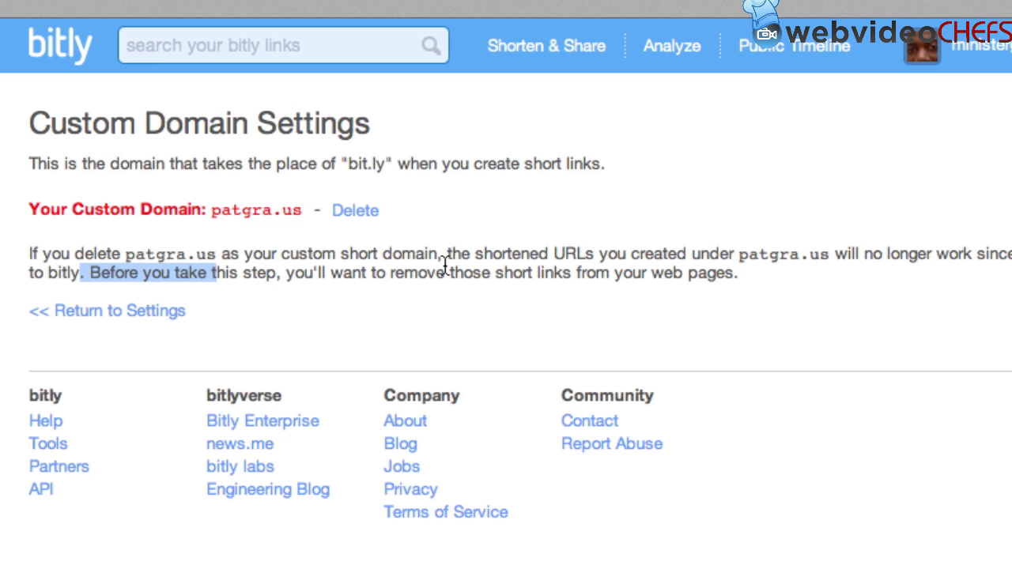
pyautogui.moveTo(663, 254); pyautogui.dragTo(852, 276)
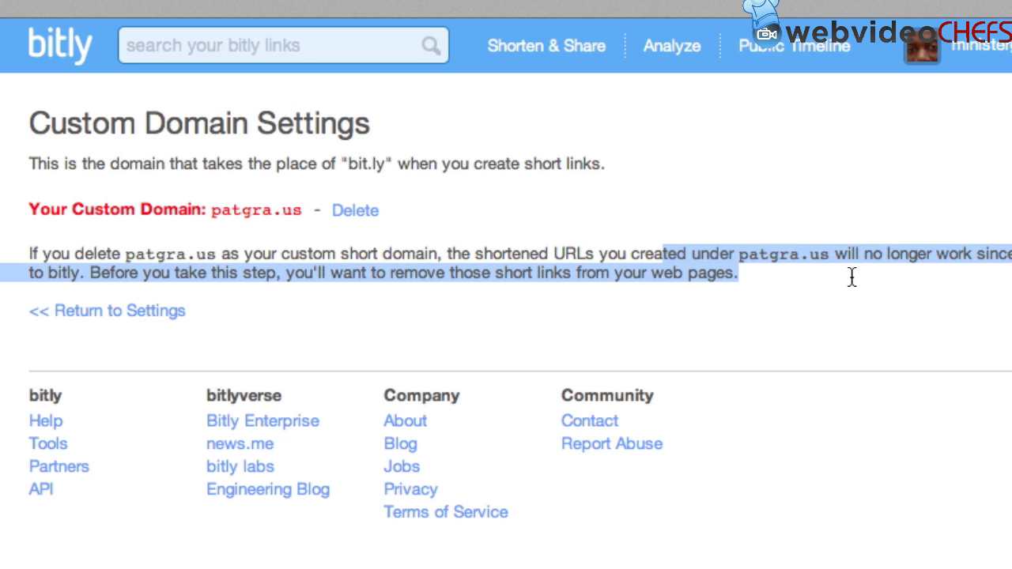
pyautogui.click(137, 313)
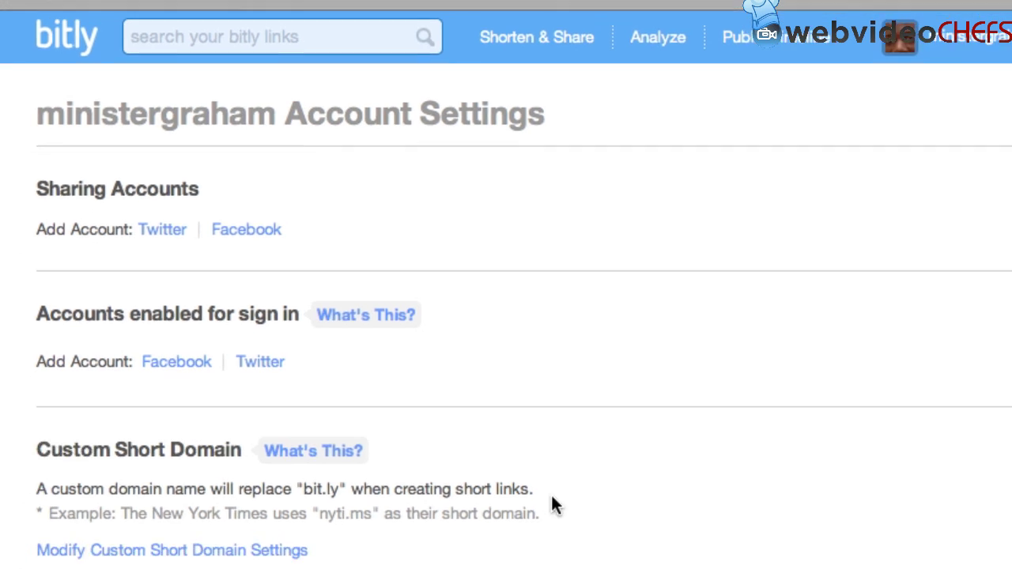
pyautogui.scroll(-3, 552, 495)
pyautogui.click(418, 407)
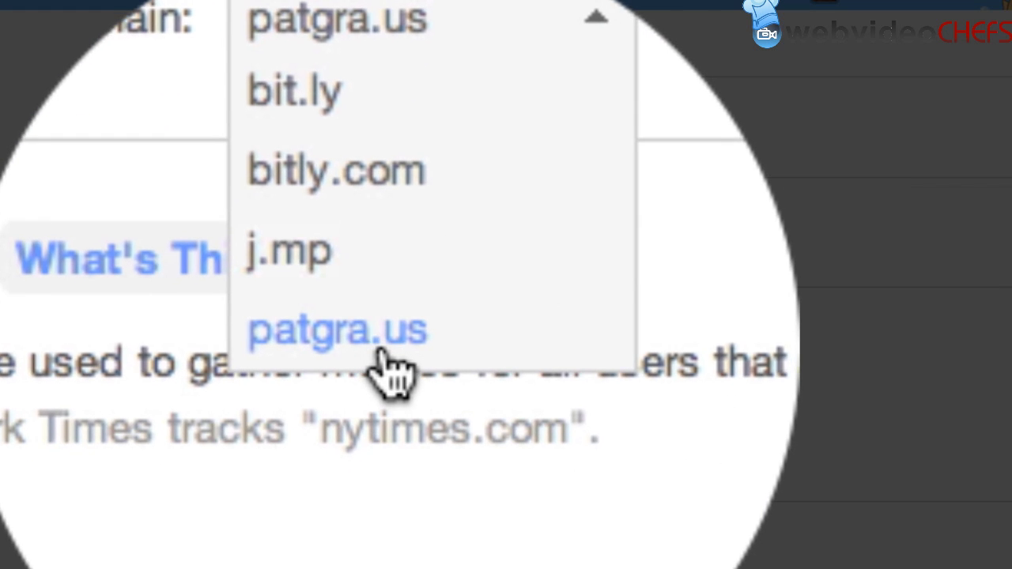
pyautogui.click(393, 372)
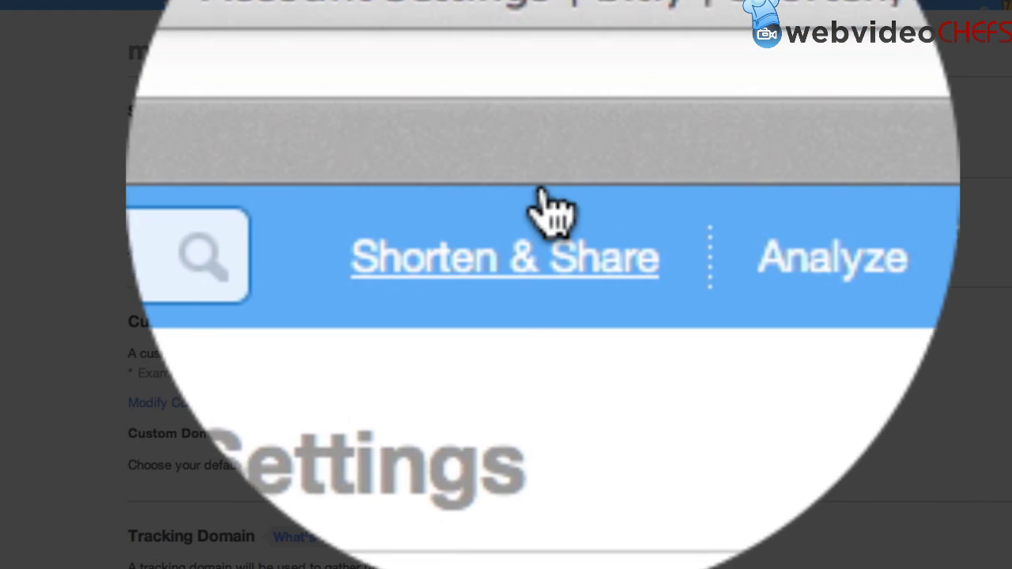
# - Search Google for 'the croissant shop' in a new tab
pyautogui.click(541, 267)
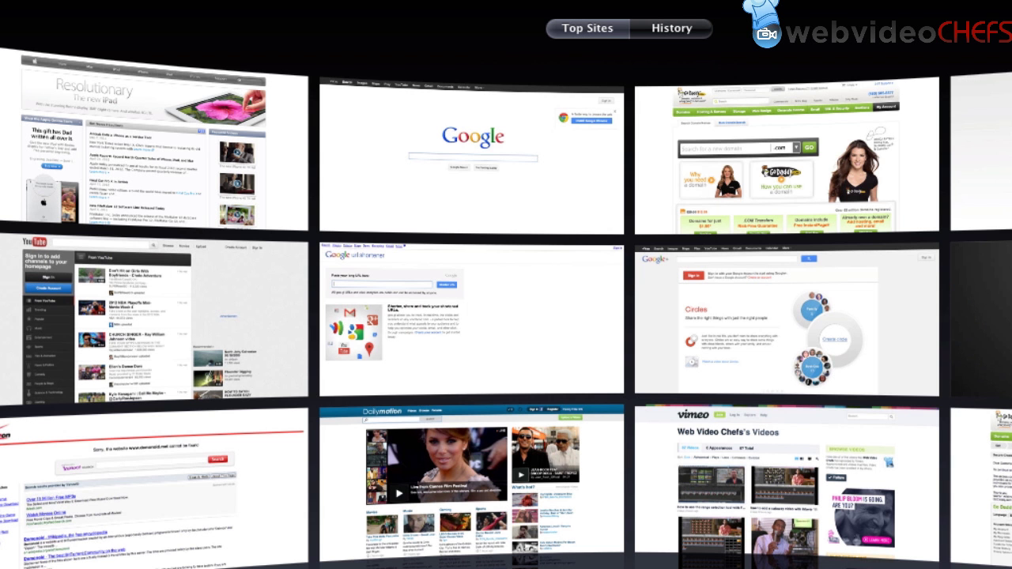
pyautogui.write('the cro')
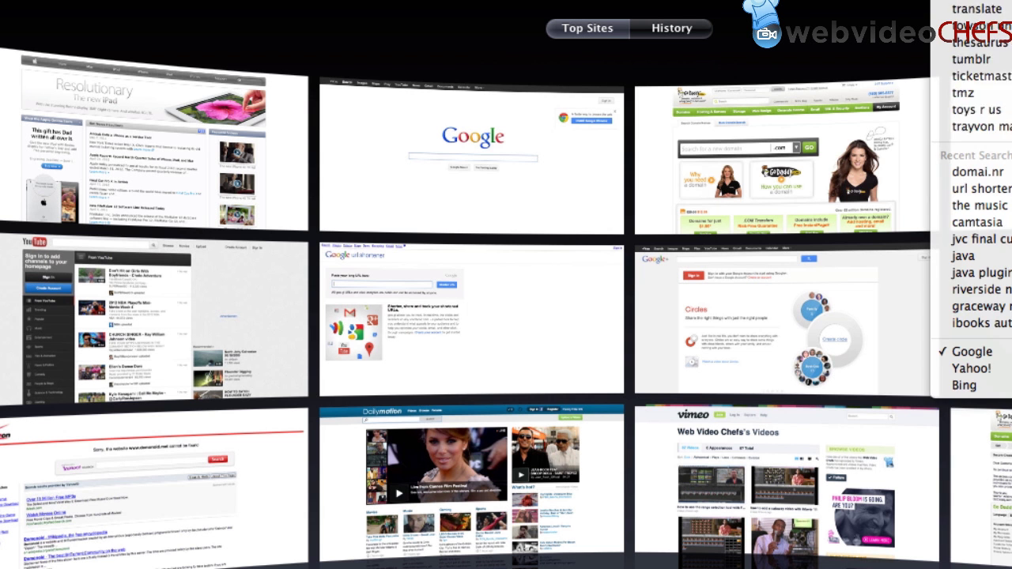
pyautogui.write('iss')
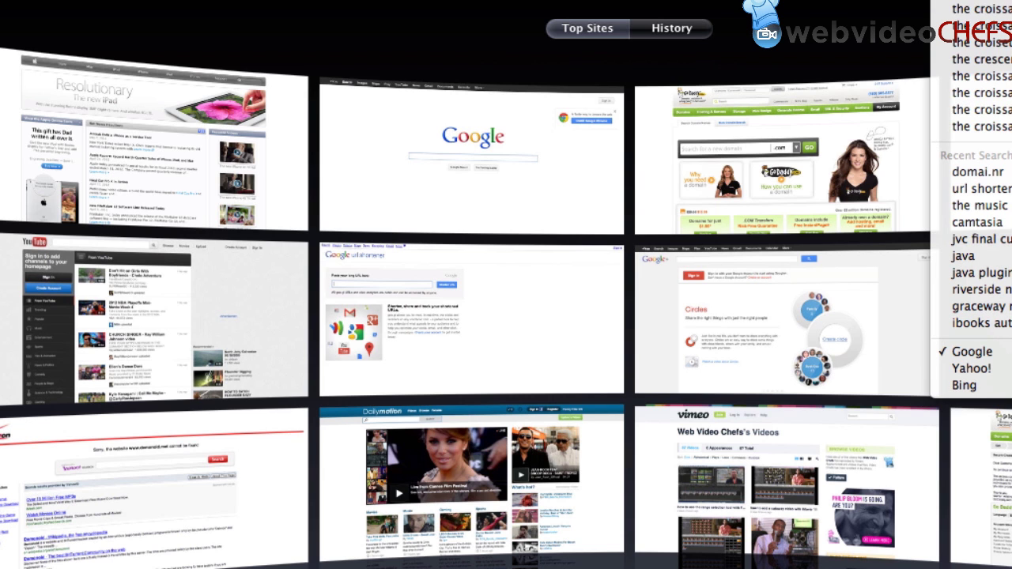
pyautogui.press('Return')
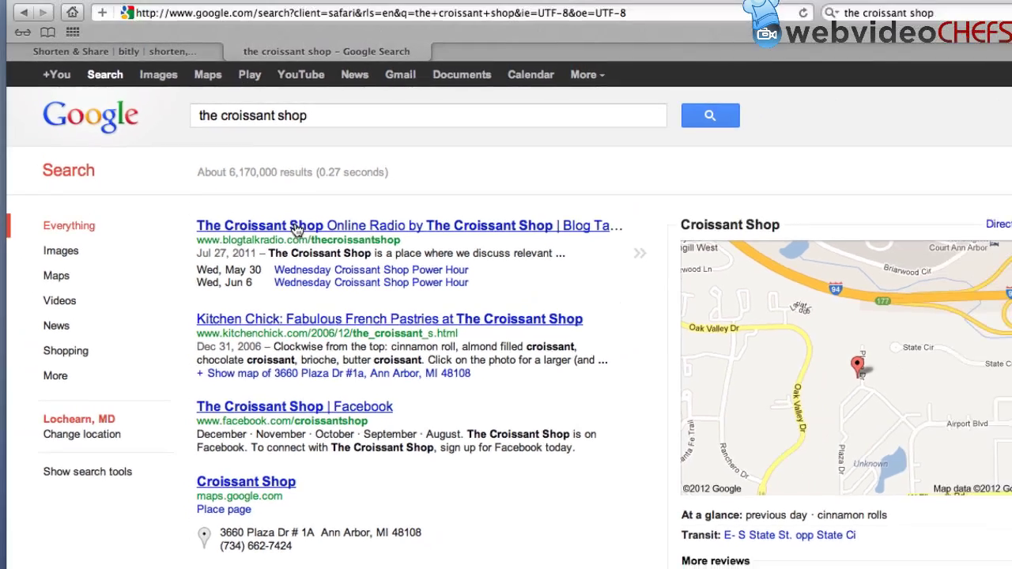
# - Cut the 'Inappropriate Dress for church?' episode address from The Croissant Shop's Blog Talk Radio page, then close that tab
pyautogui.click(303, 187)
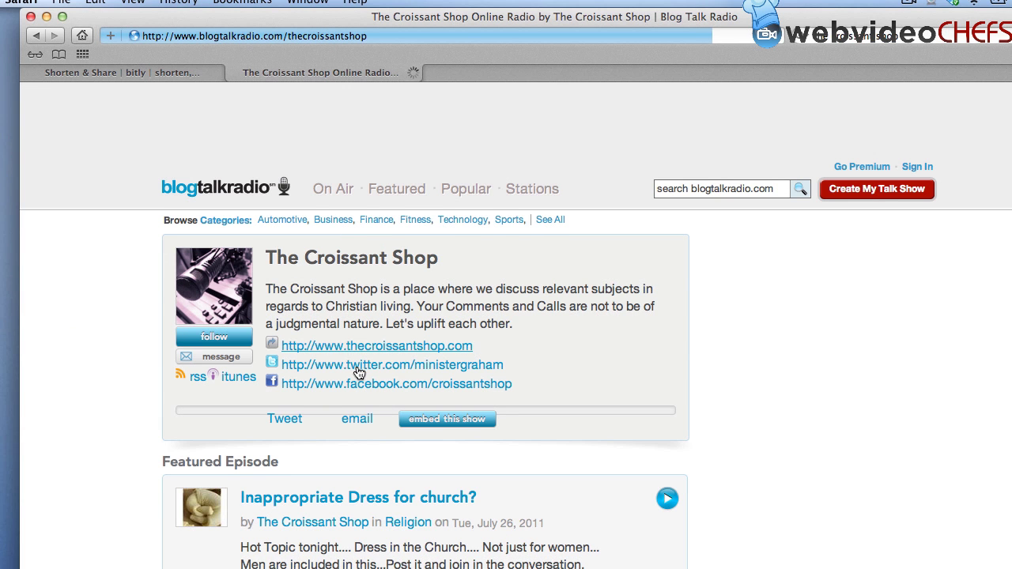
pyautogui.scroll(-5, 387, 419)
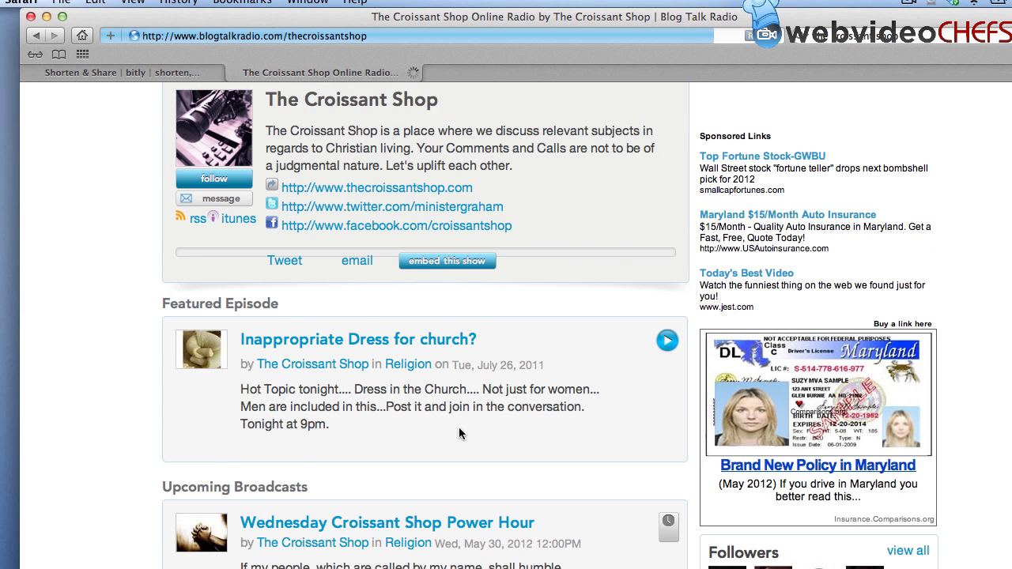
pyautogui.click(435, 340)
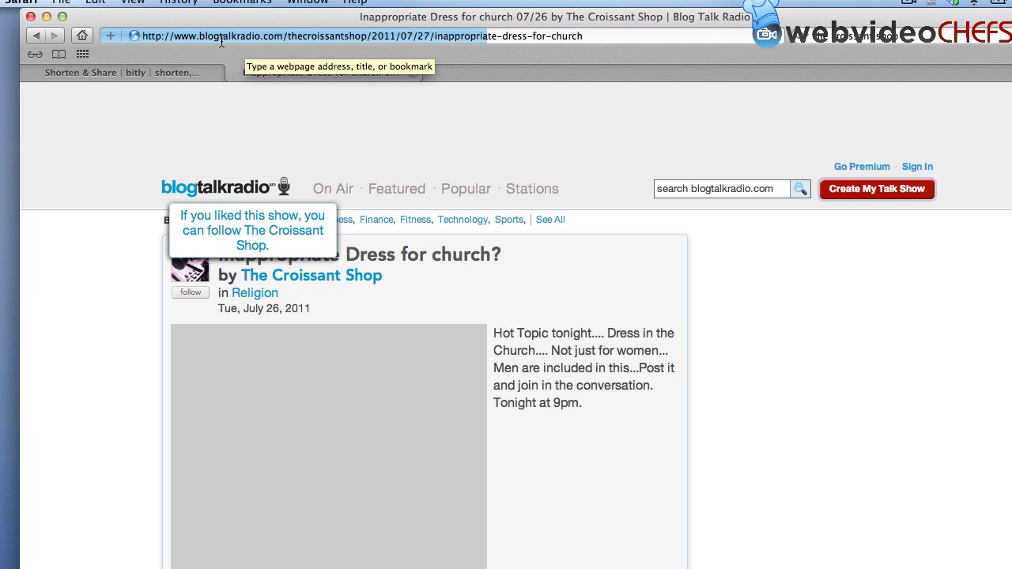
pyautogui.click(219, 39)
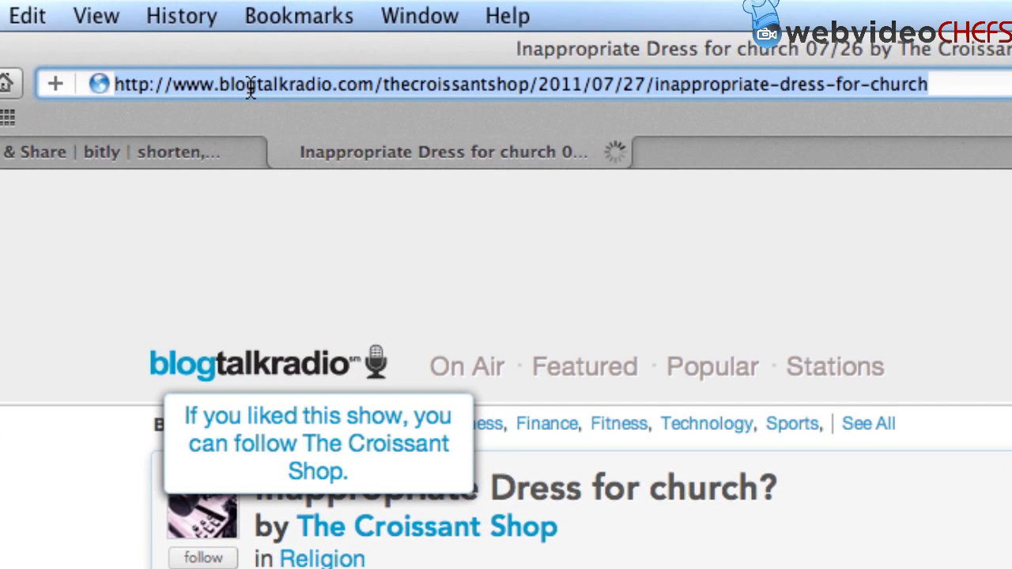
pyautogui.press('BackSpace')
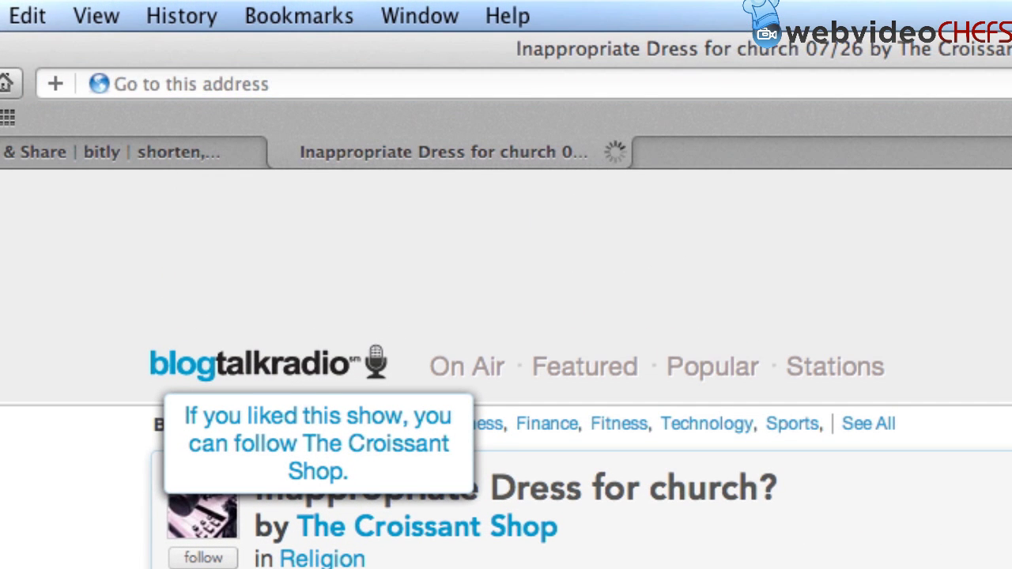
pyautogui.click(283, 152)
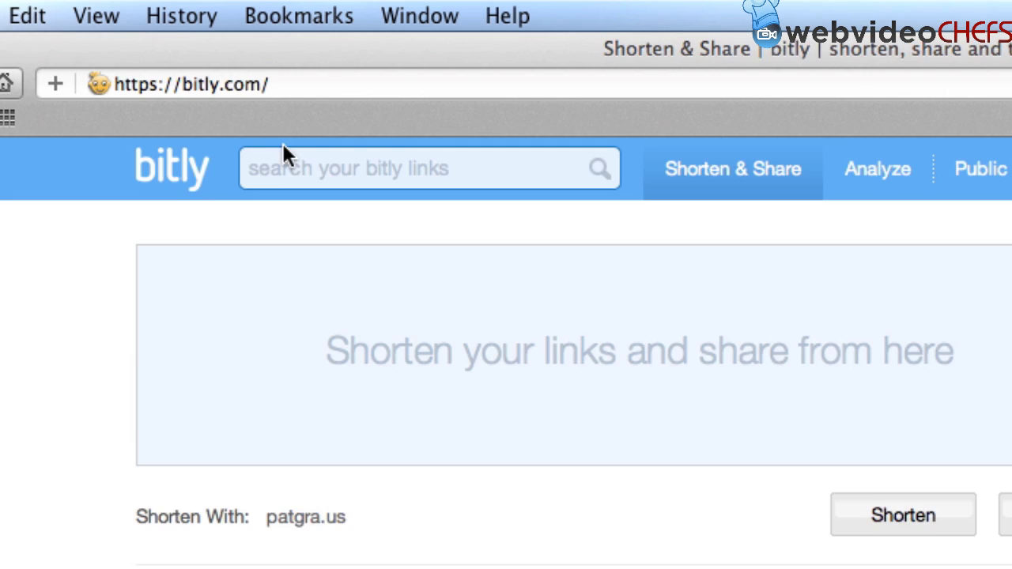
# - Paste the episode link into Bitly's Shorten box to get patgra.us/JnUFI1, highlighting its ending
pyautogui.click(324, 317)
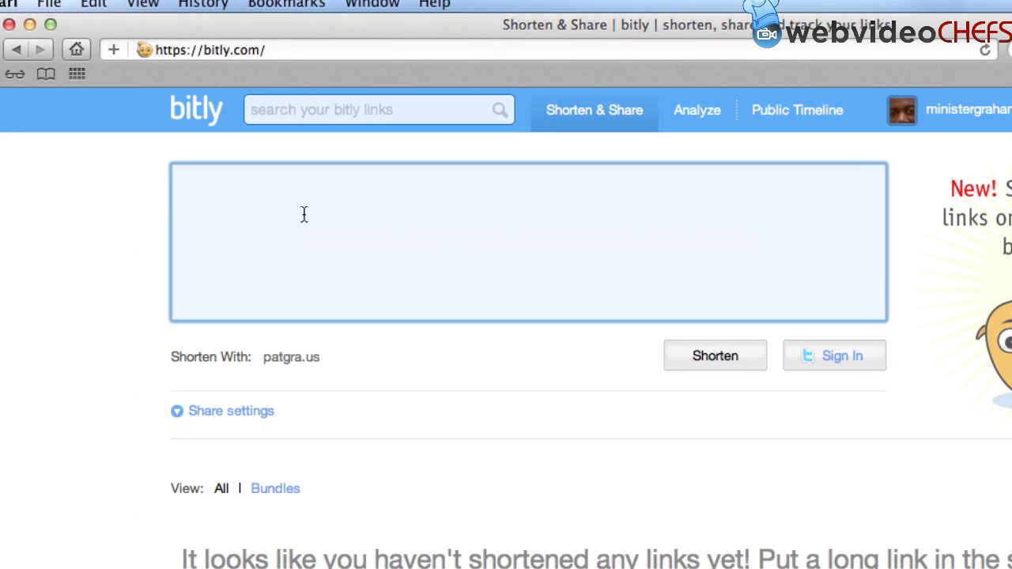
pyautogui.press('super+v')
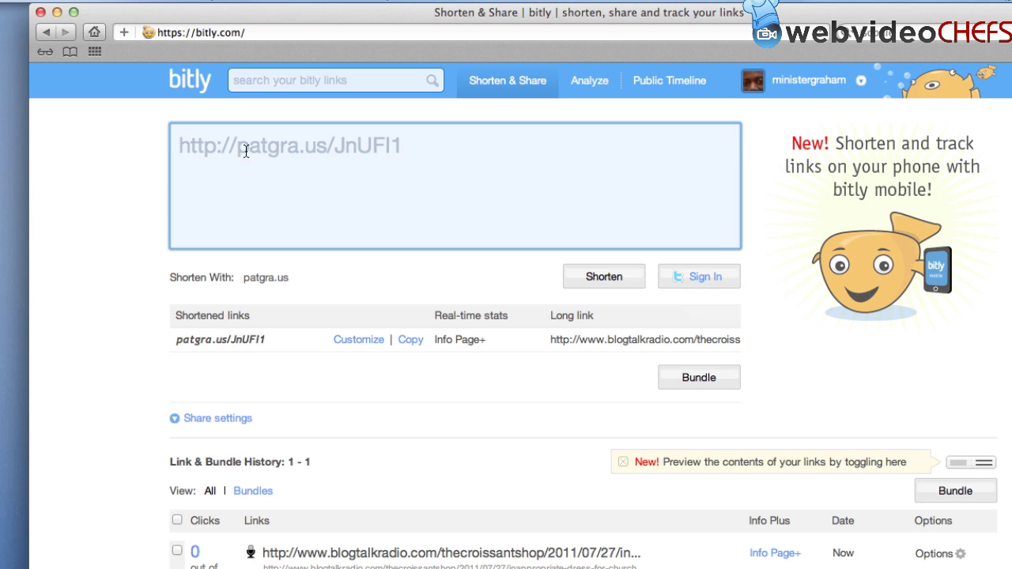
pyautogui.moveTo(403, 144); pyautogui.dragTo(147, 133)
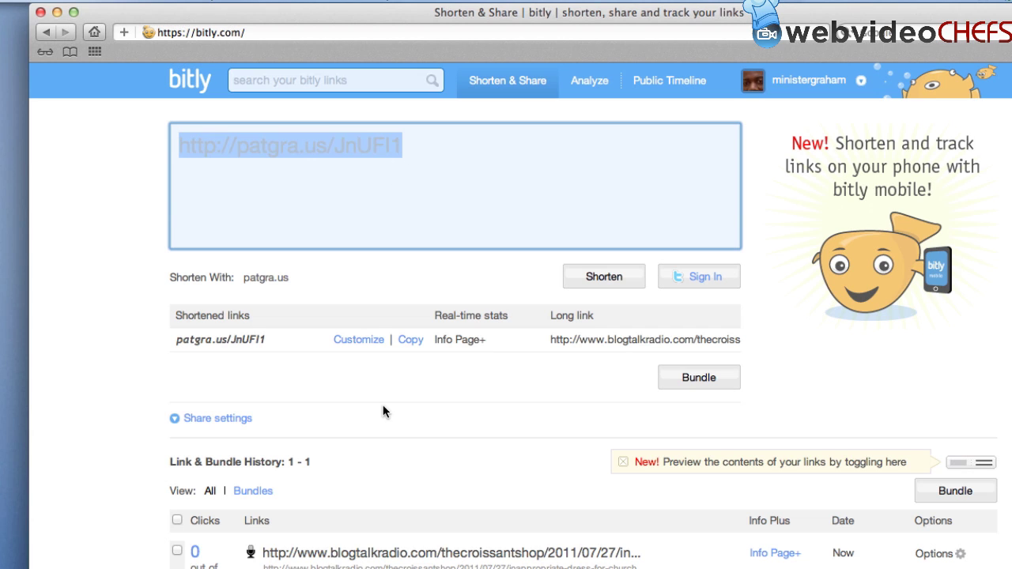
# - Open the Info Page+ statistics for the patgra.us/JnUFI1 link
pyautogui.click(765, 557)
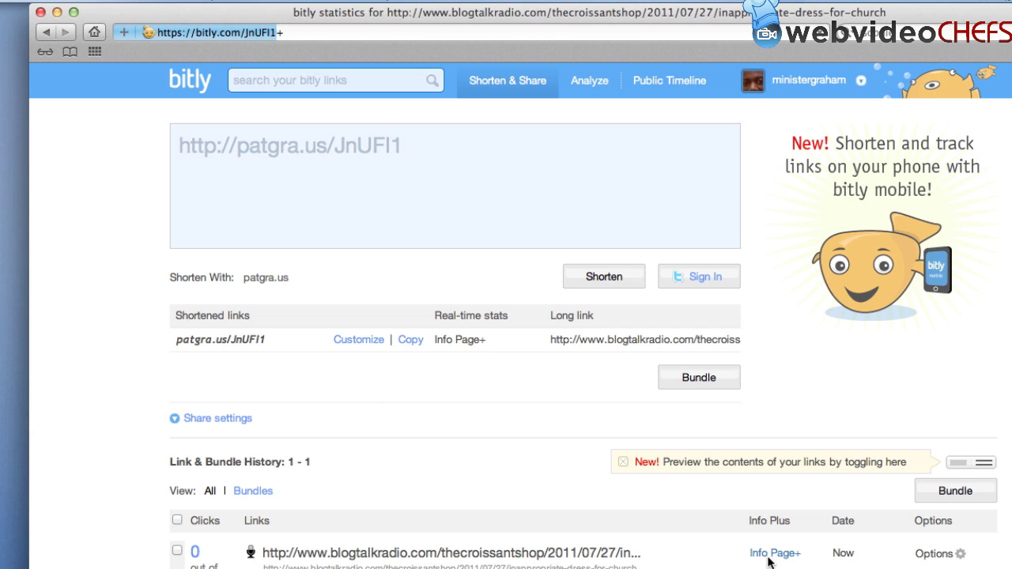